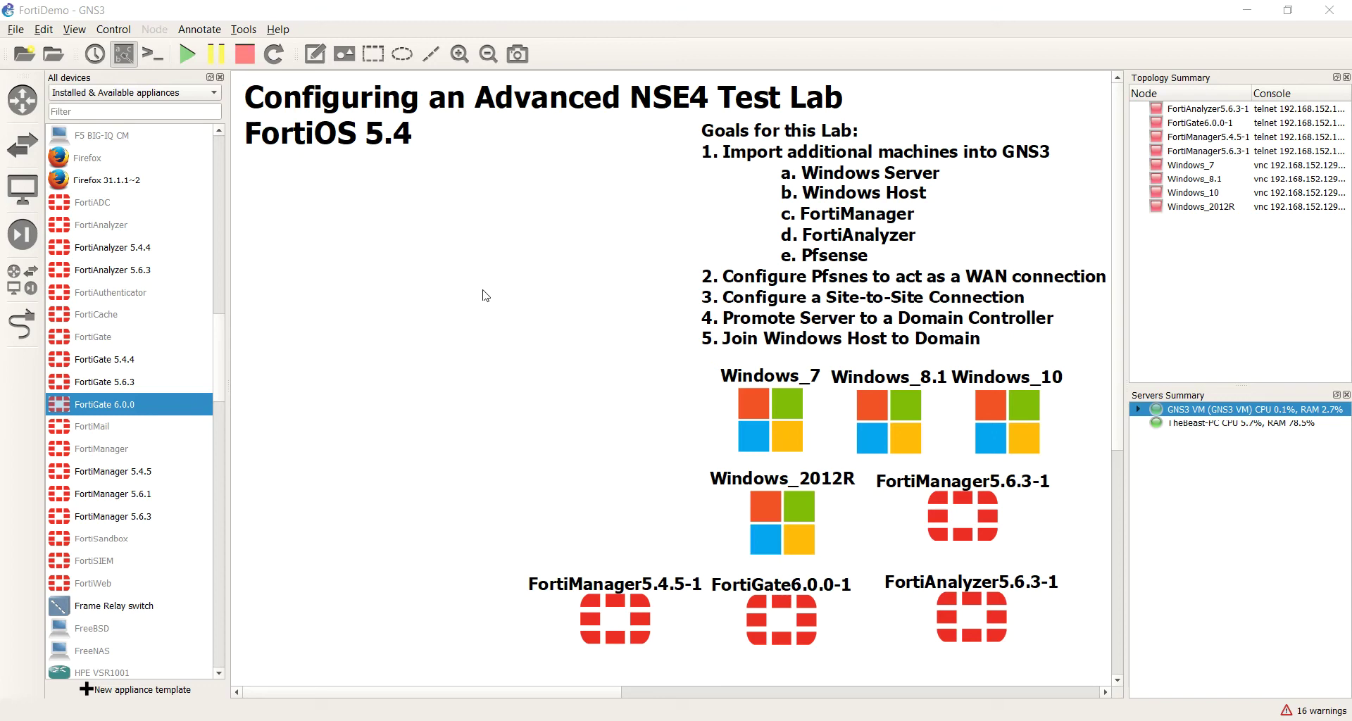
# Insert the missing 'e' so goal 2's 'Pfsnes' reads 'Pfsenes' in the Goals note
pyautogui.click(840, 284)
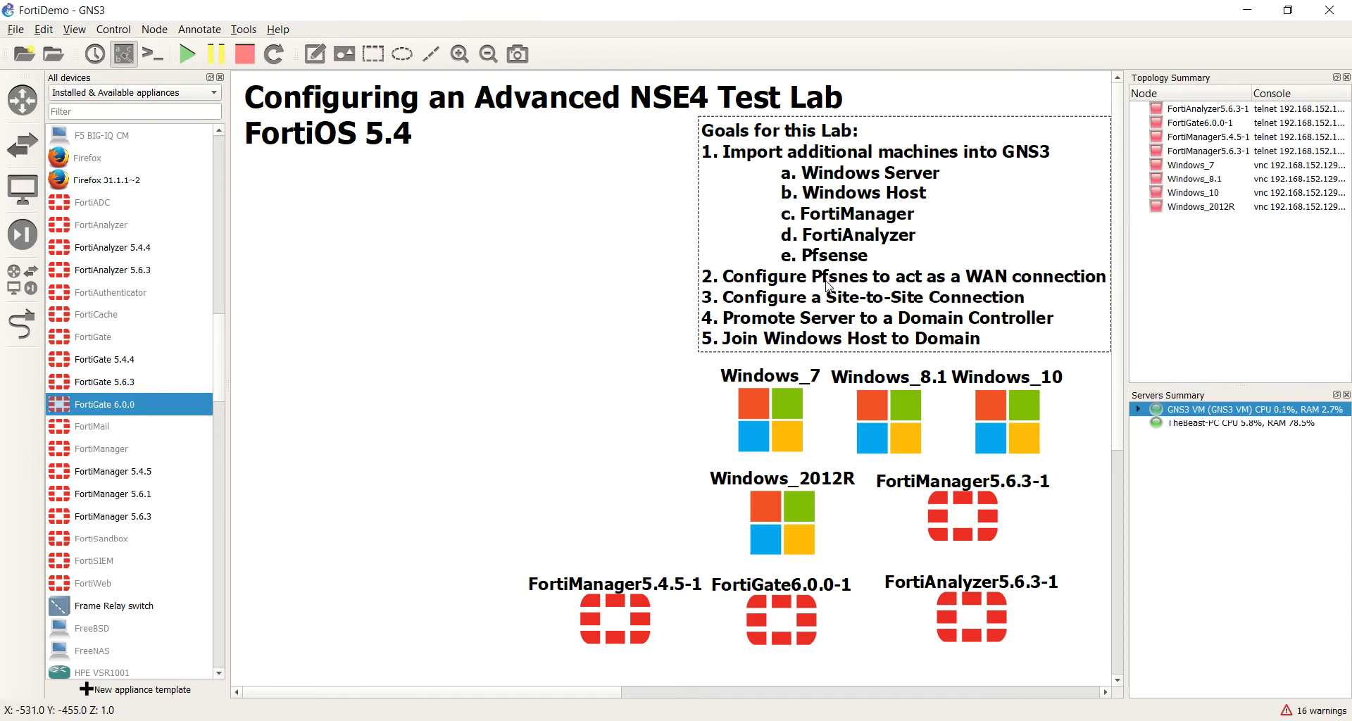
pyautogui.doubleClick(838, 281)
pyautogui.click(838, 279)
pyautogui.write('e')
pyautogui.click(636, 277)
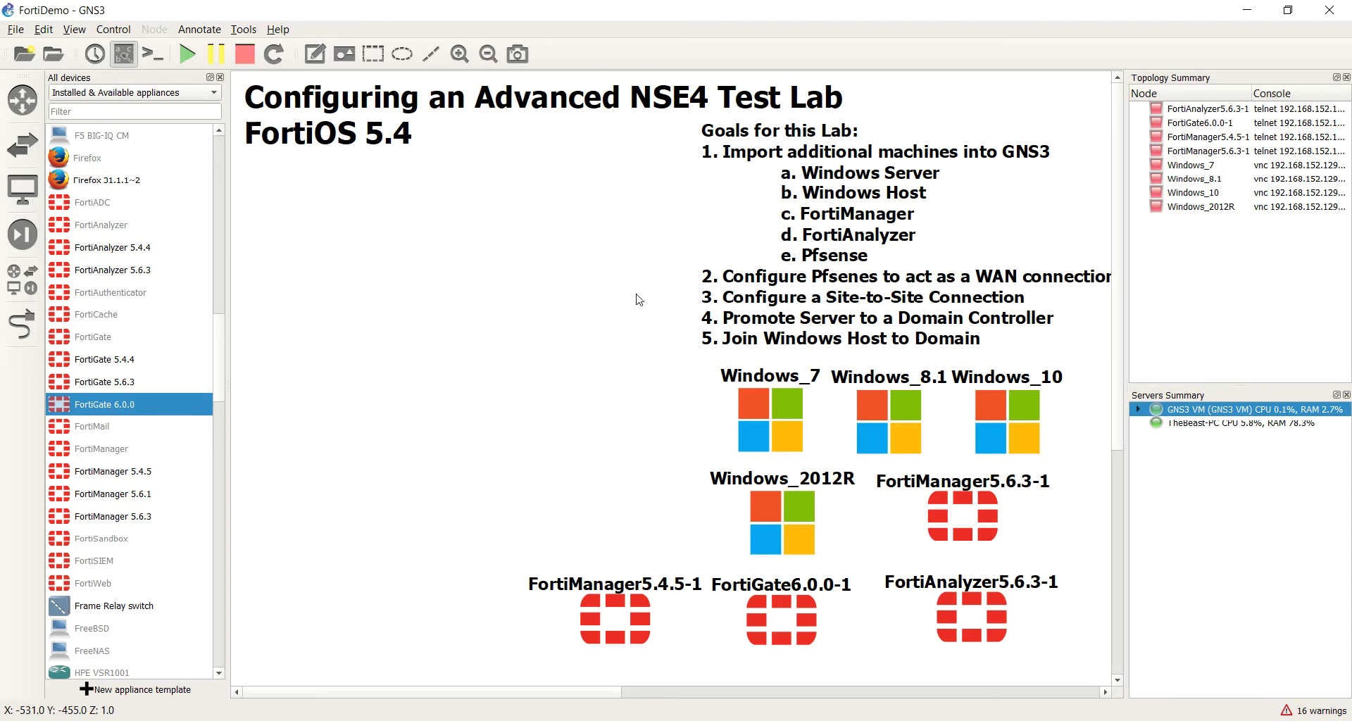
# Start the pfSense appliance wizard, run it on the GNS3 VM, and advance to required files
pyautogui.click(222, 262)
pyautogui.scroll(-10, 222, 262)
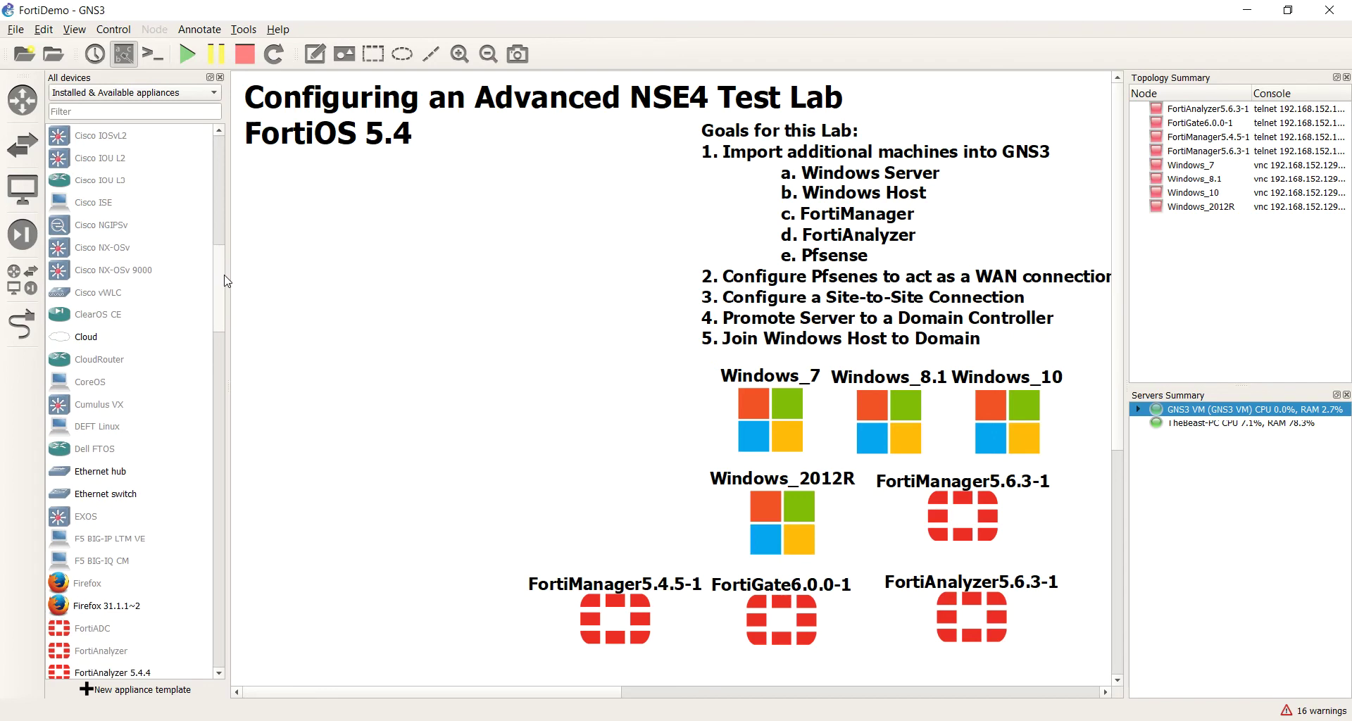
pyautogui.moveTo(224, 353); pyautogui.dragTo(230, 518)
pyautogui.doubleClick(97, 544)
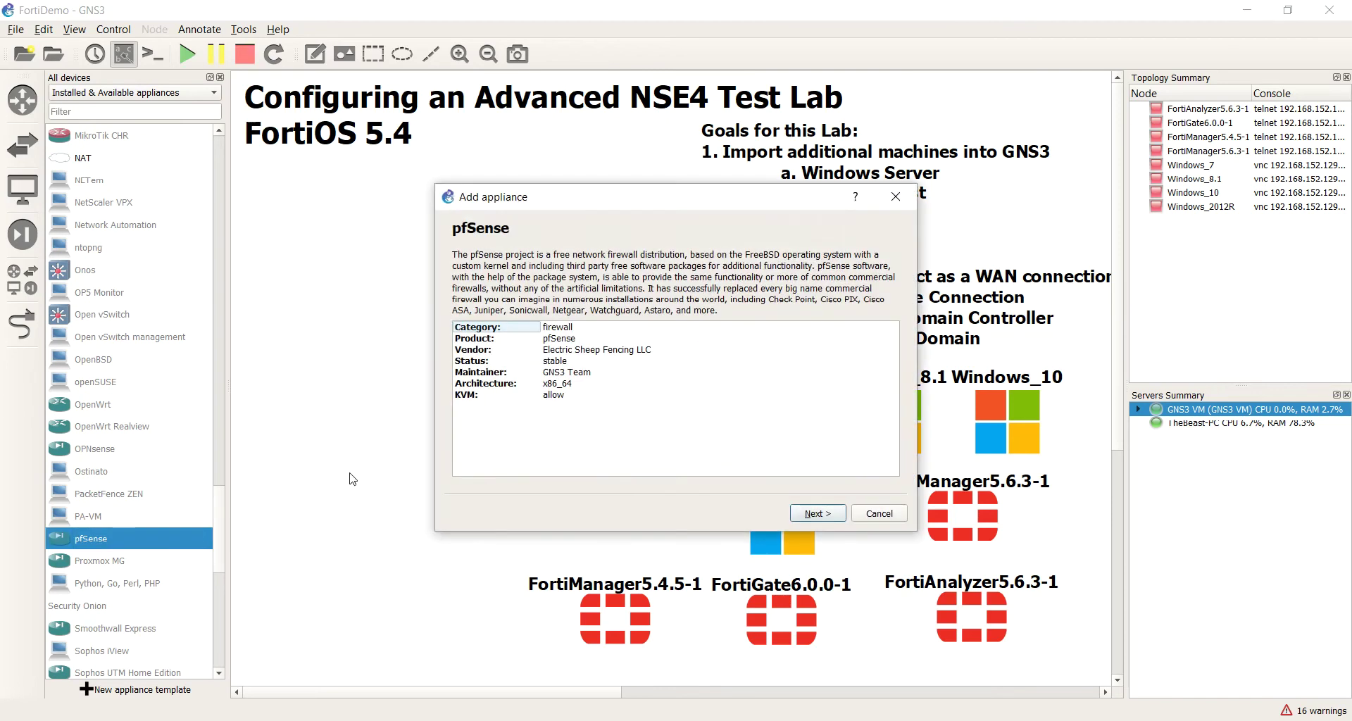
pyautogui.click(818, 513)
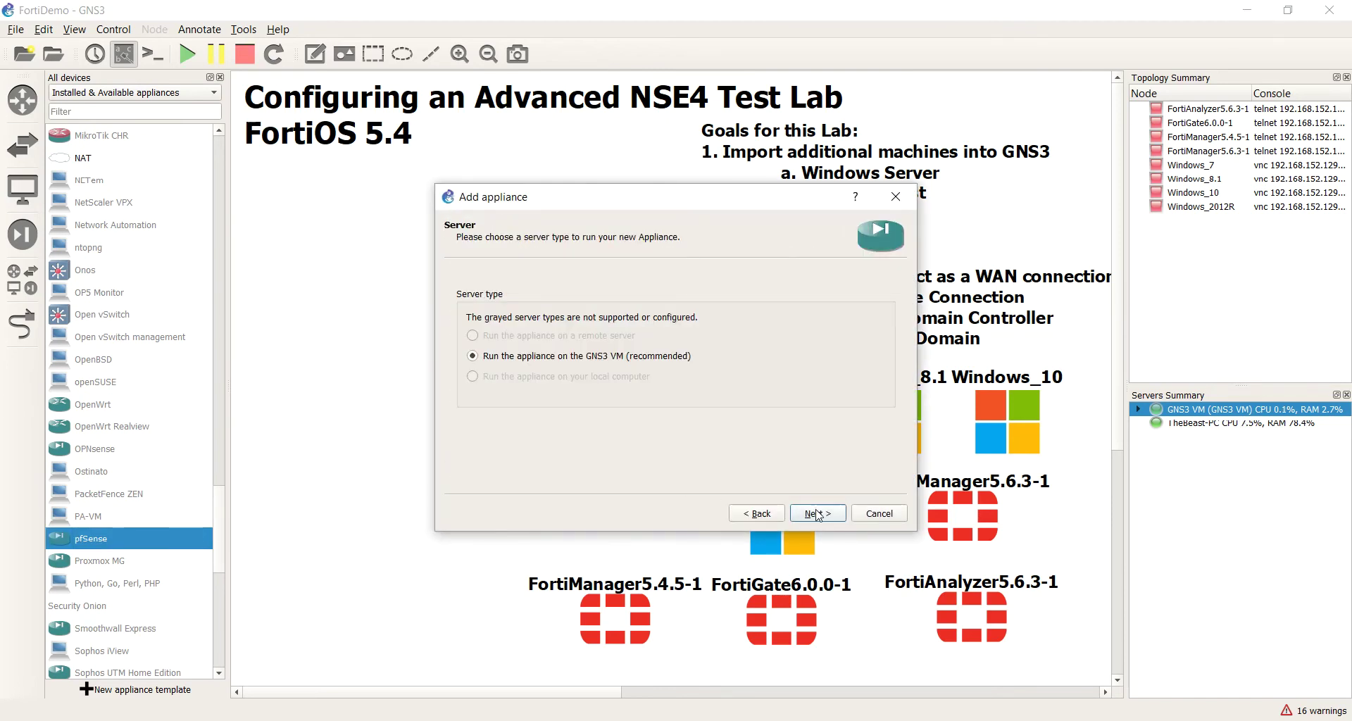
pyautogui.click(820, 515)
pyautogui.click(818, 515)
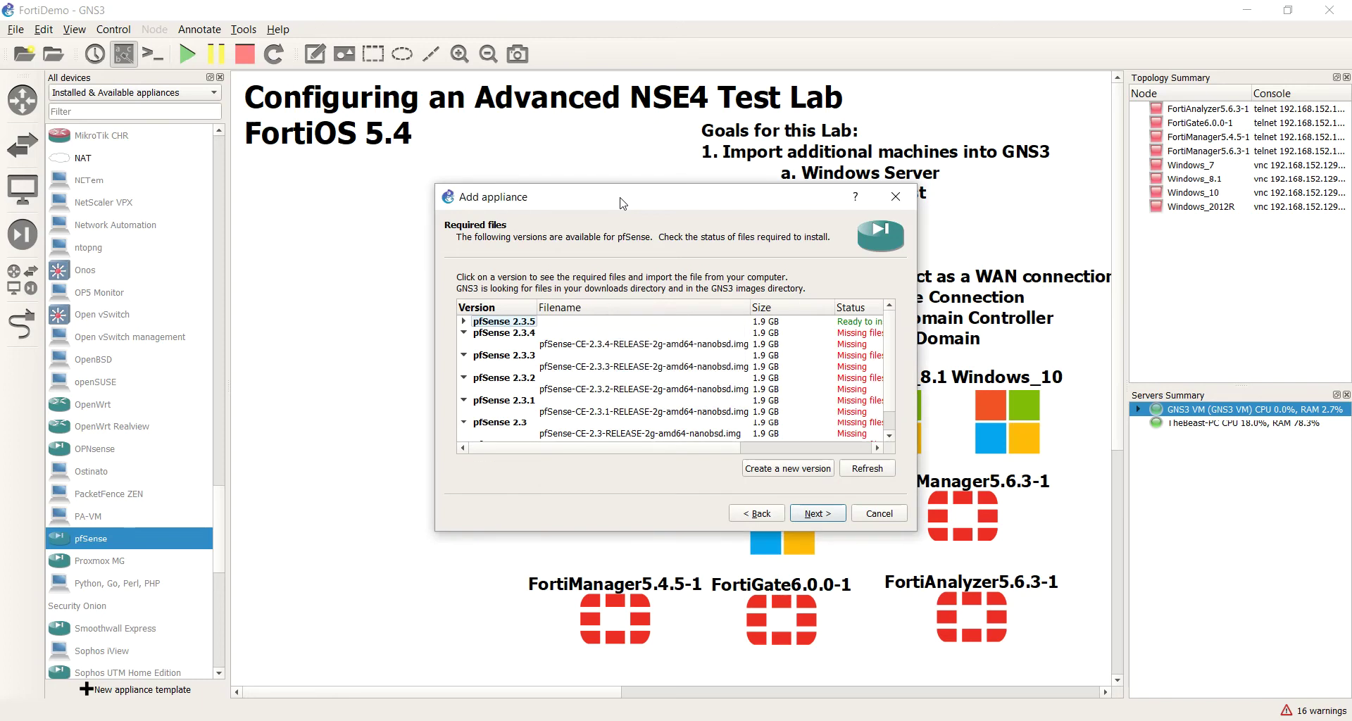
pyautogui.moveTo(623, 203); pyautogui.dragTo(568, 188)
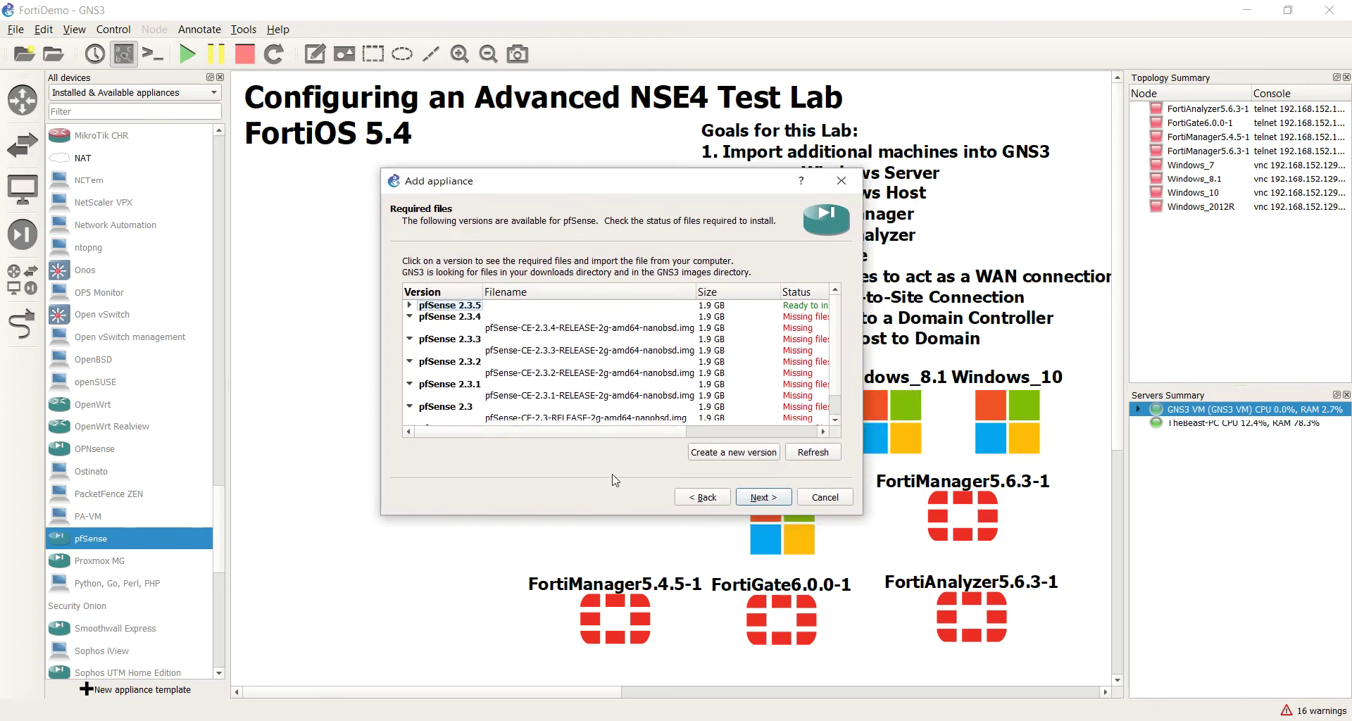
# Expand pfSense 2.3.5 and select pfSense-CE-2.3.5-RELEASE-2g-amd64-nanobsd.img in Required files
pyautogui.click(412, 306)
pyautogui.click(502, 318)
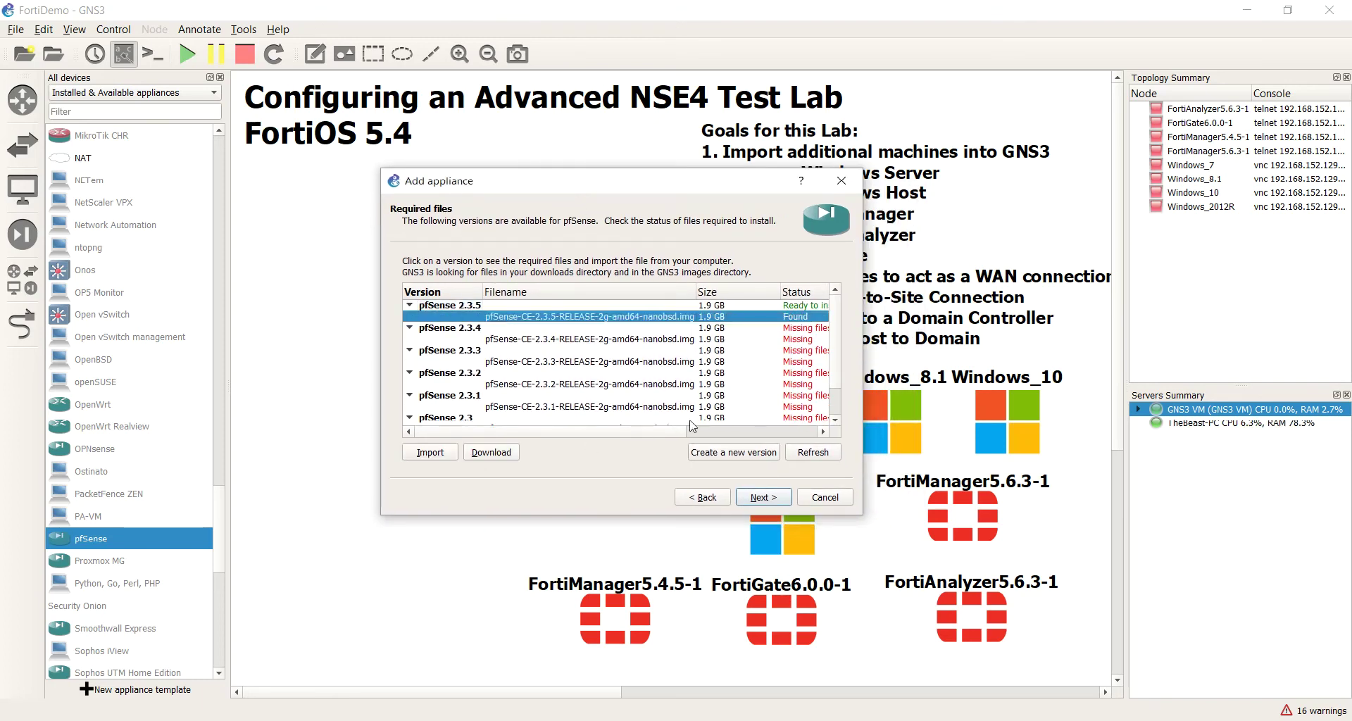
pyautogui.moveTo(678, 432); pyautogui.dragTo(618, 424)
# Go to the vendor download page and choose pfSense version 2.3.5 with the Install file type
pyautogui.click(506, 452)
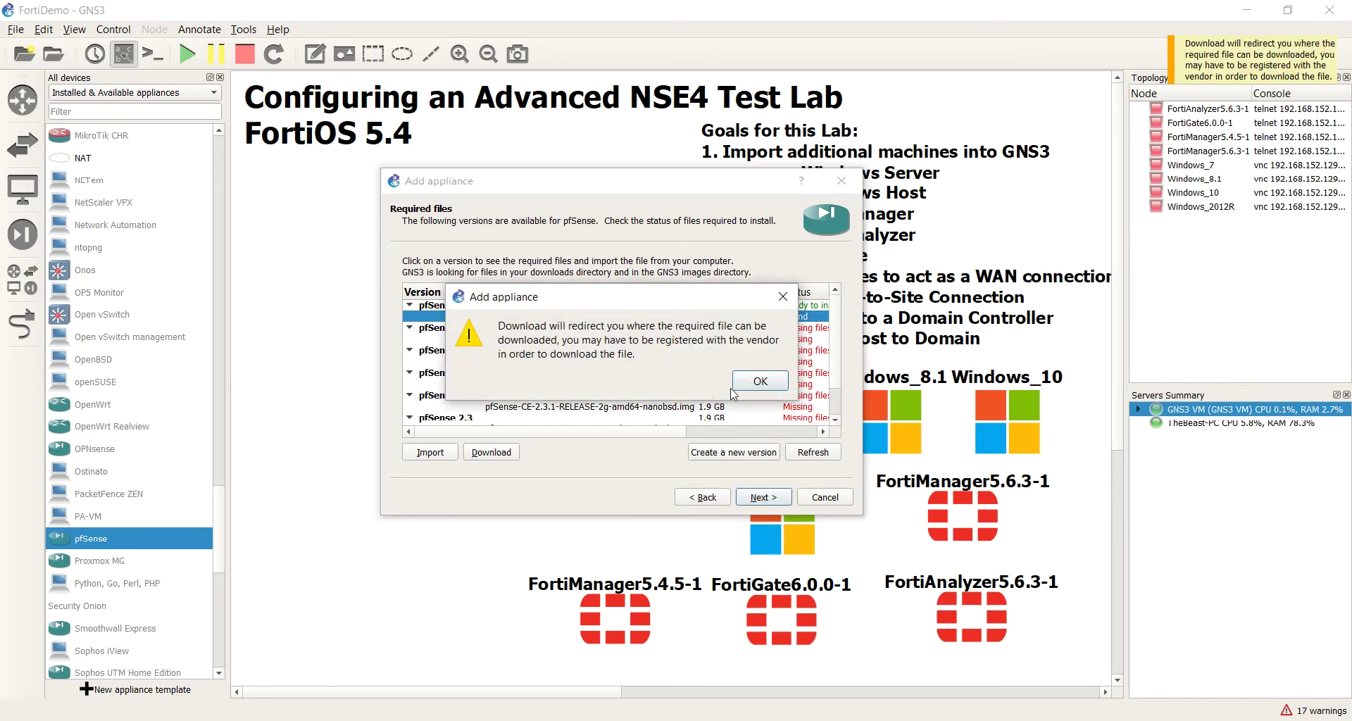
pyautogui.click(746, 386)
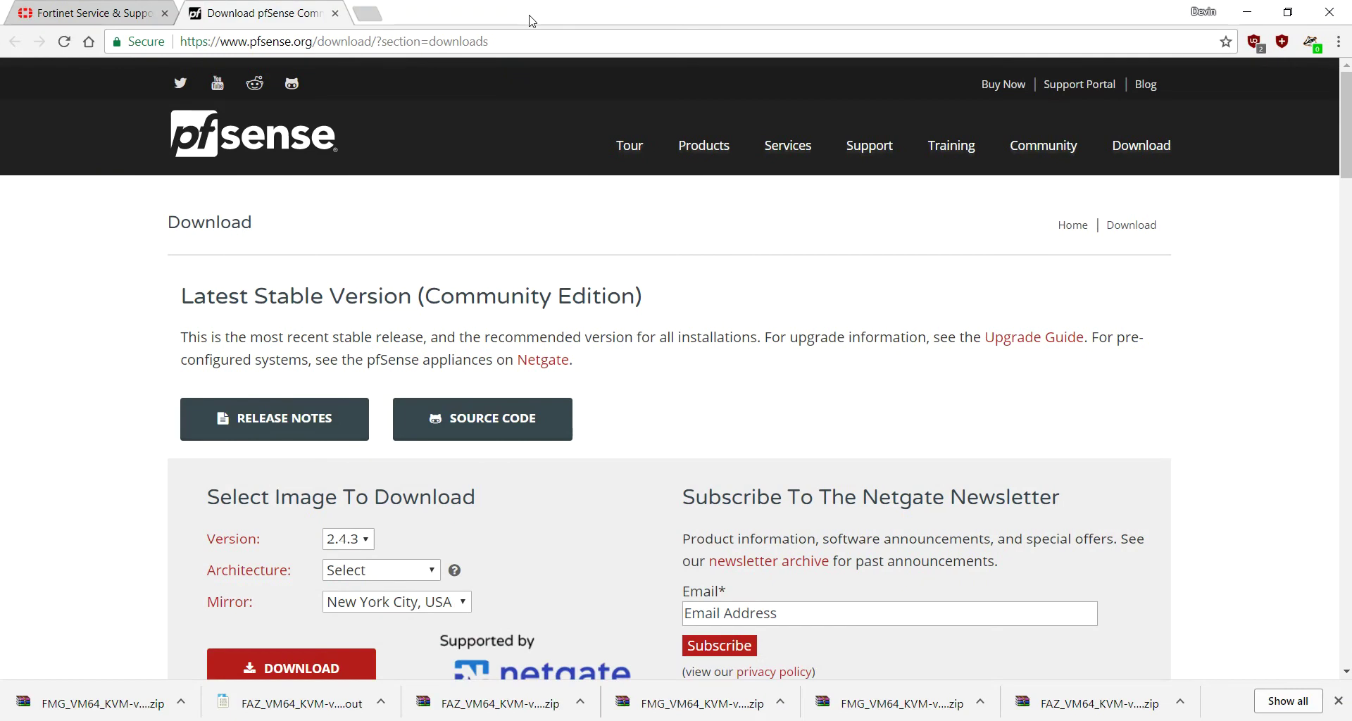
pyautogui.scroll(-1, 659, 282)
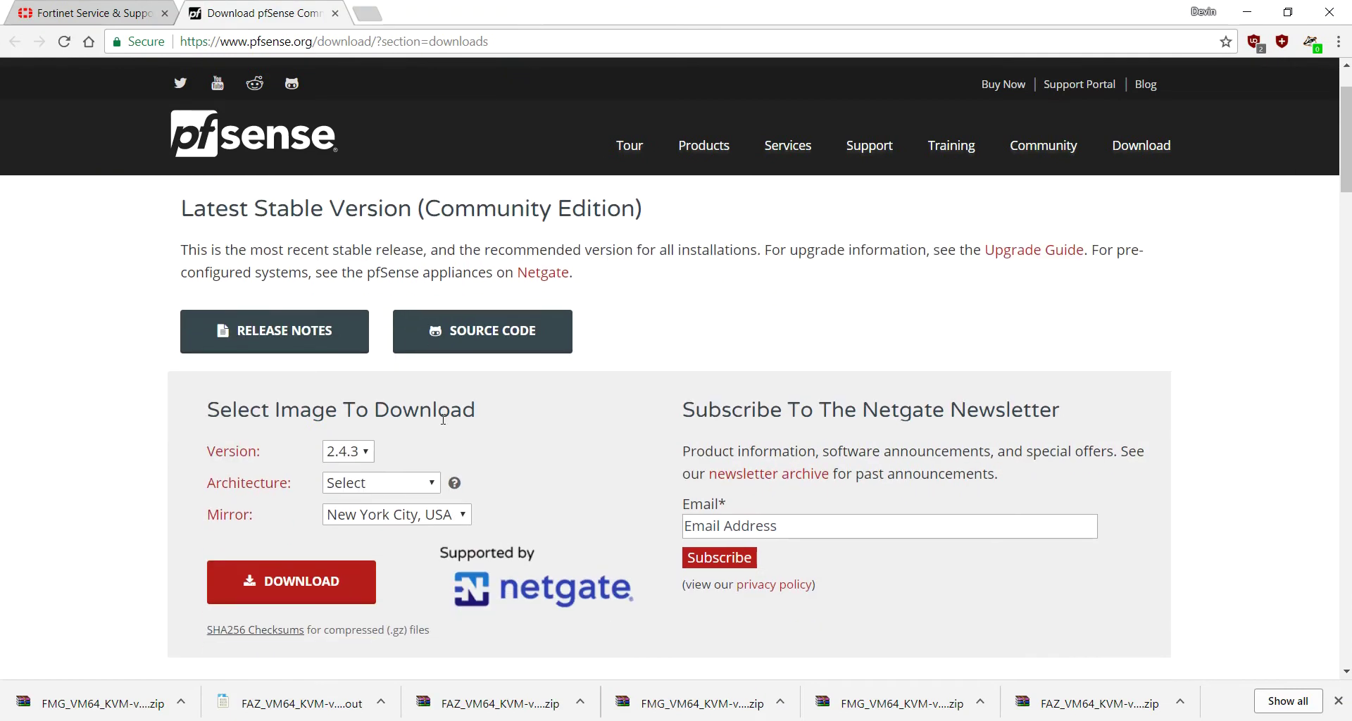
pyautogui.click(349, 454)
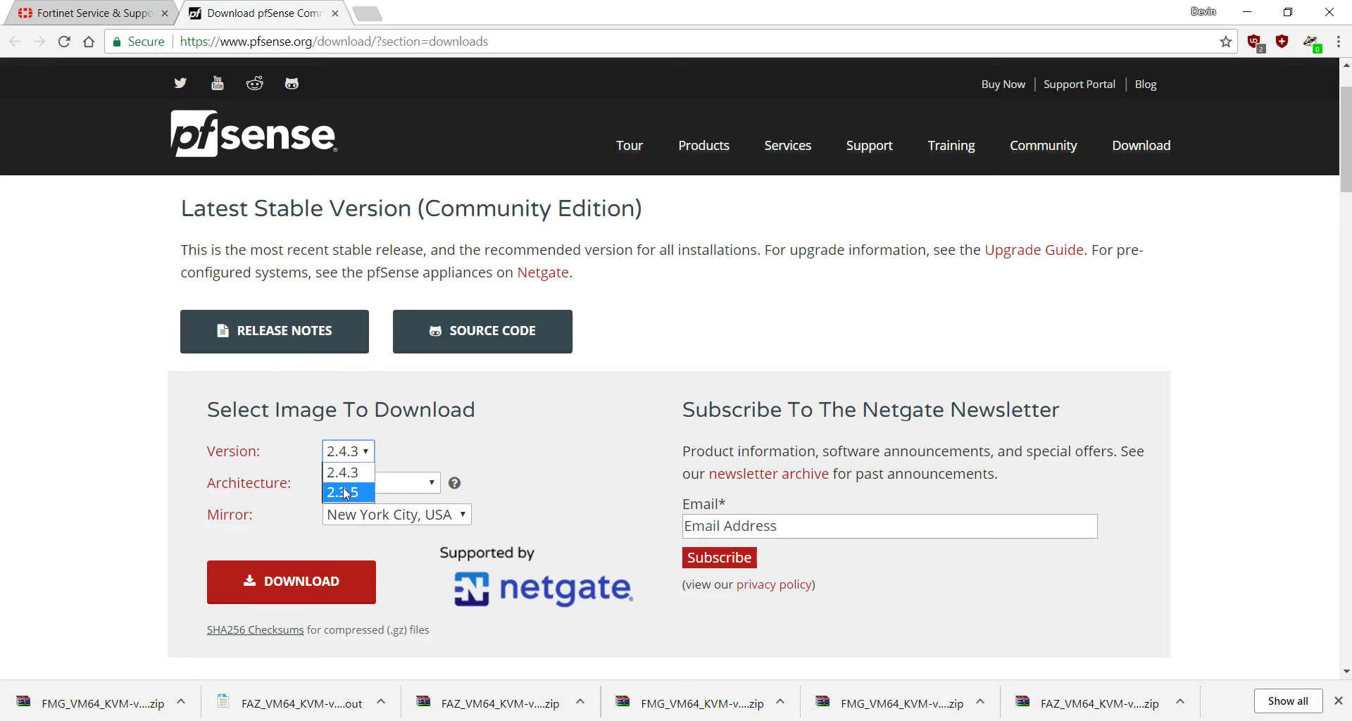
pyautogui.click(345, 493)
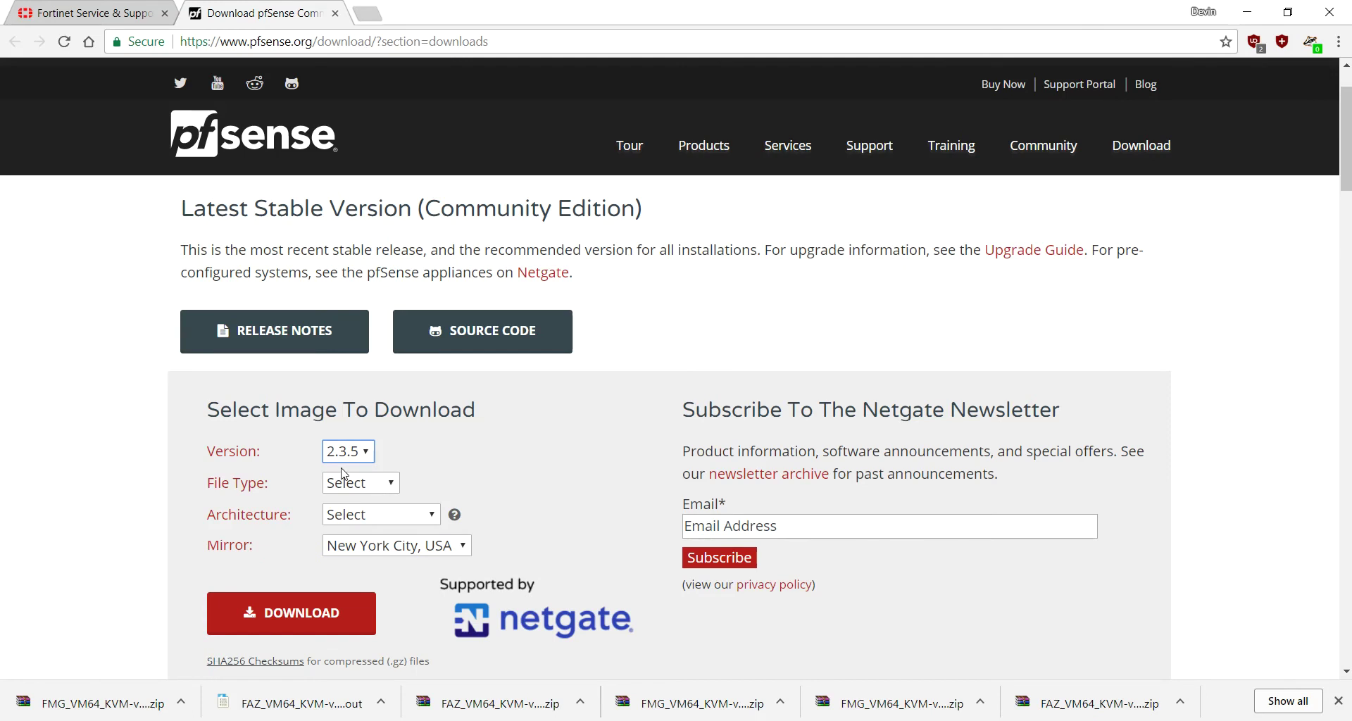
pyautogui.click(360, 483)
pyautogui.click(396, 529)
# Choose AMD64 architecture, Embedded (NanoBSD) installer, Serial console and 2 GB media size
pyautogui.click(391, 522)
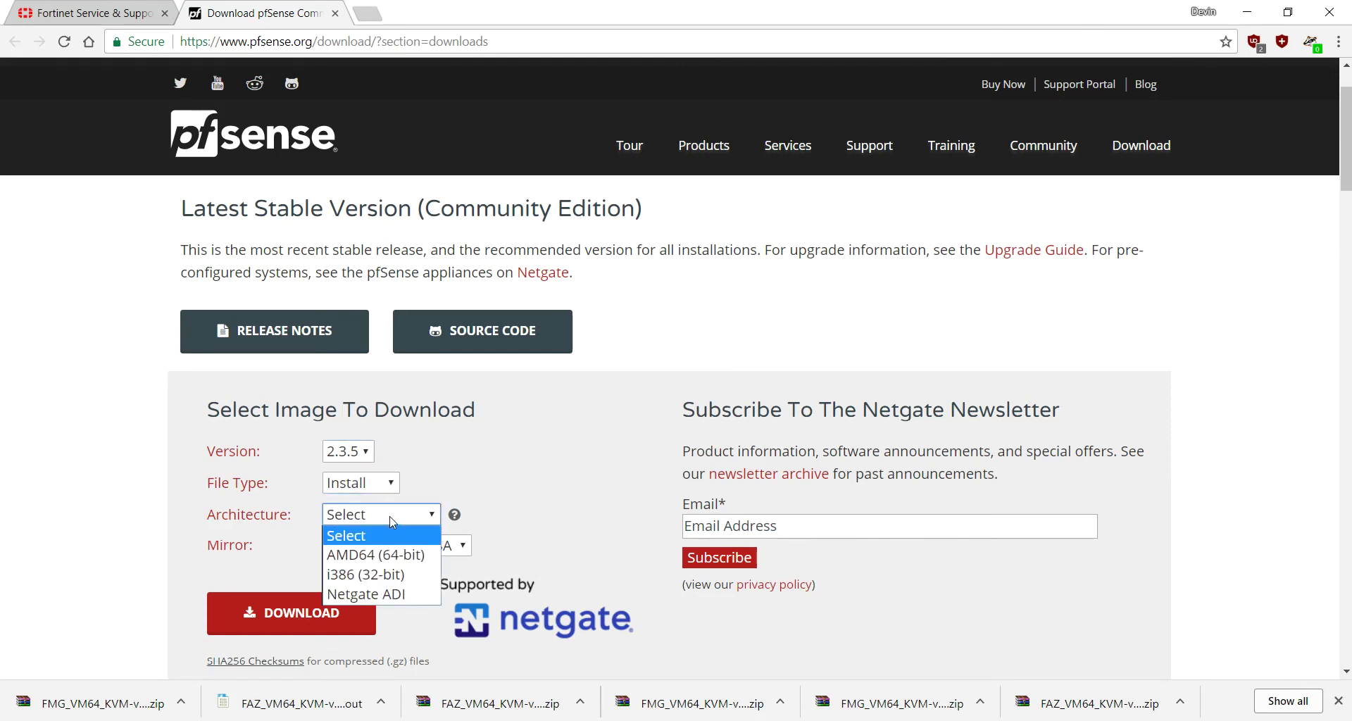
pyautogui.click(410, 557)
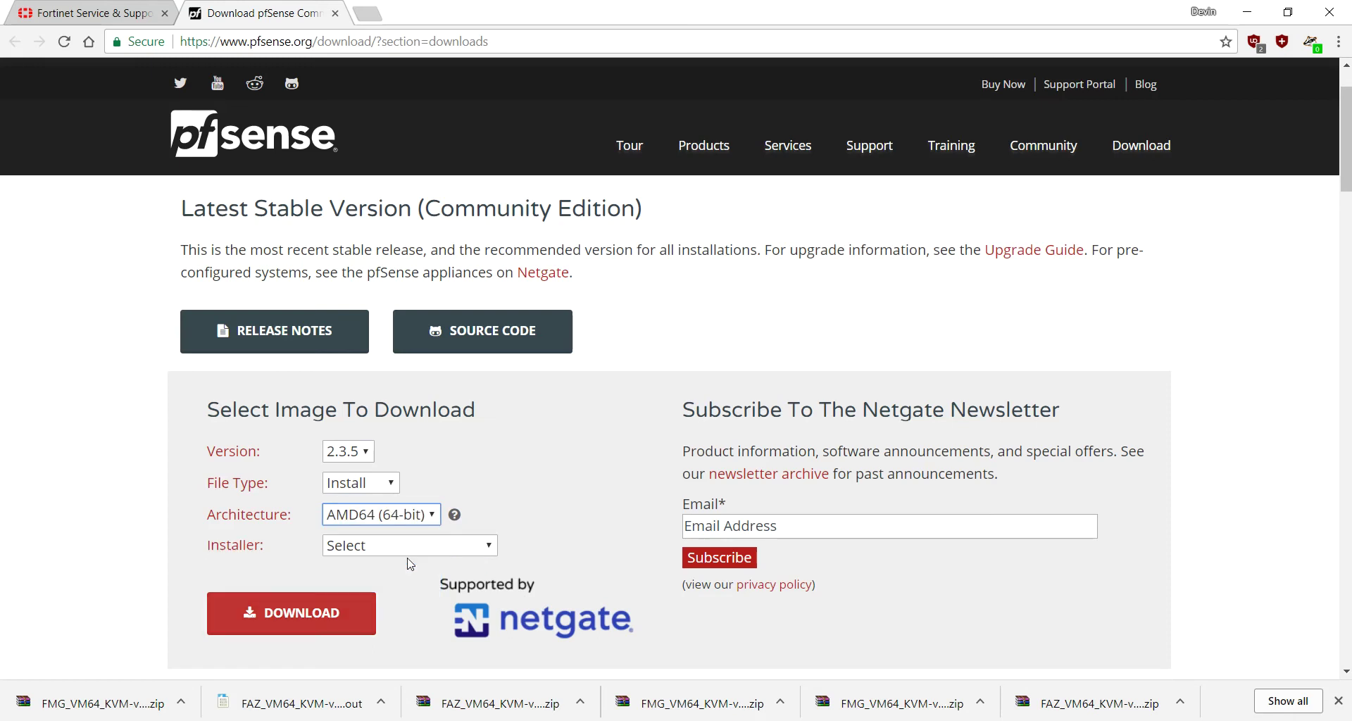
pyautogui.click(408, 548)
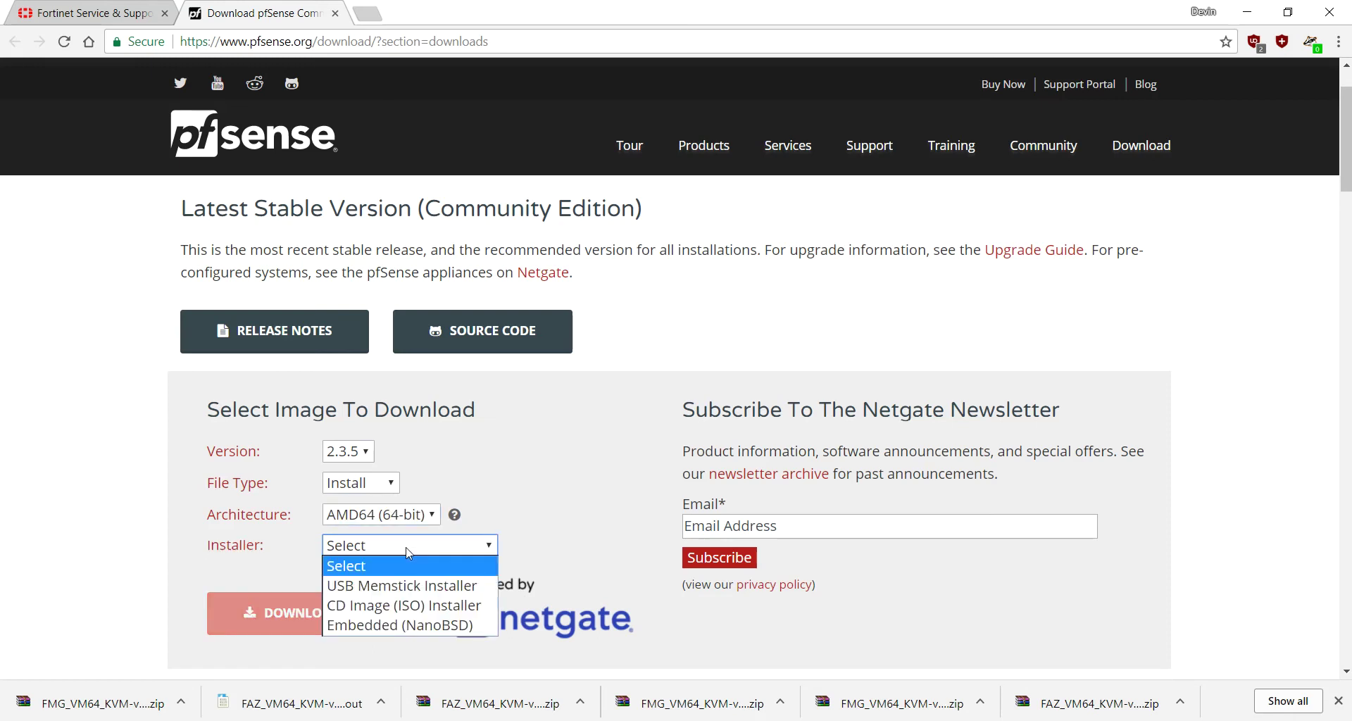
pyautogui.click(394, 629)
pyautogui.click(371, 585)
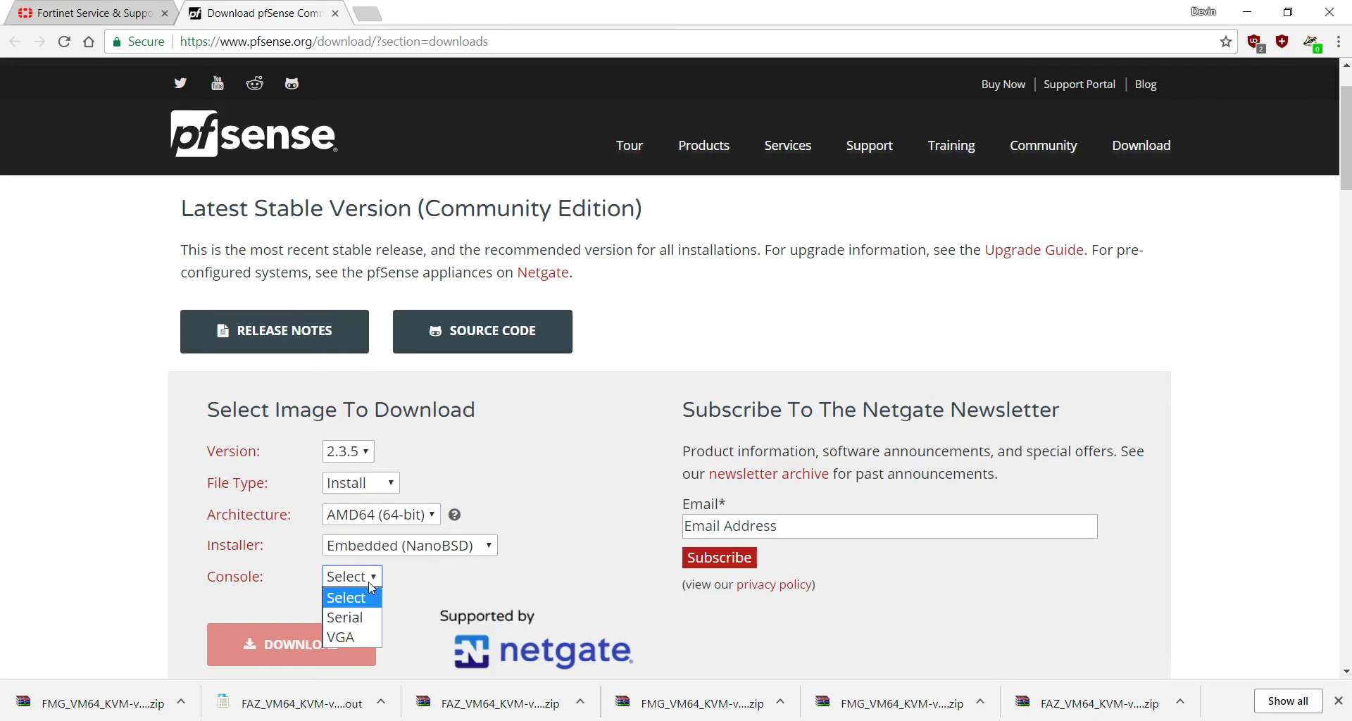
pyautogui.click(372, 619)
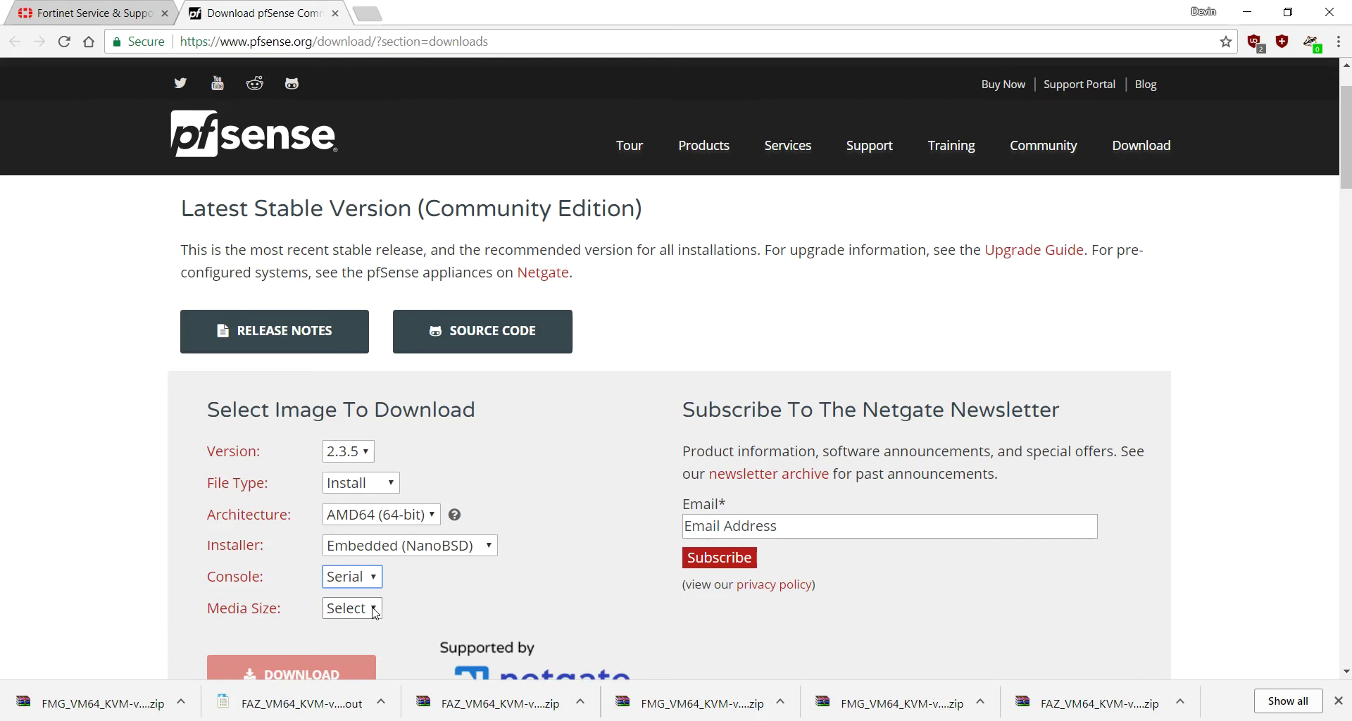
pyautogui.rightClick(374, 611)
pyautogui.click(374, 611)
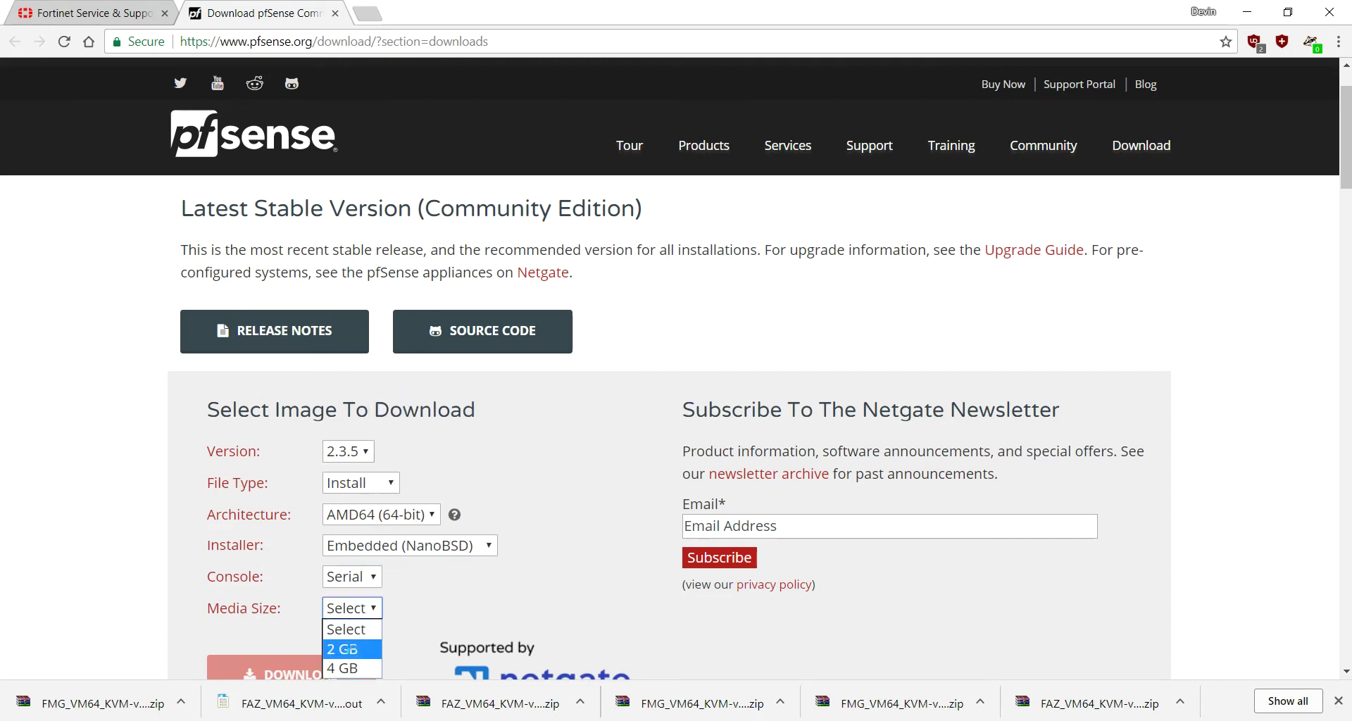
pyautogui.click(359, 642)
# Download via the Austin, TX USA mirror, cancel the save, and return to GNS3's wizard
pyautogui.scroll(-1, 434, 615)
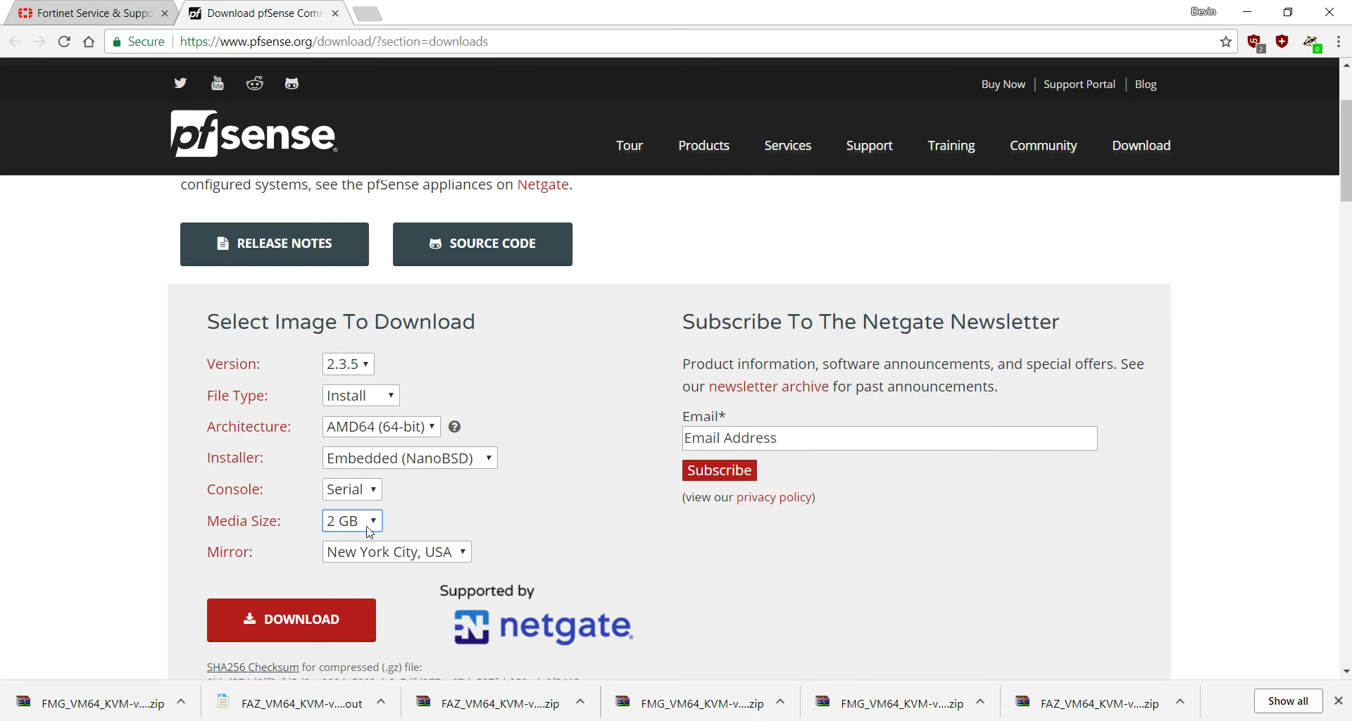
pyautogui.click(347, 556)
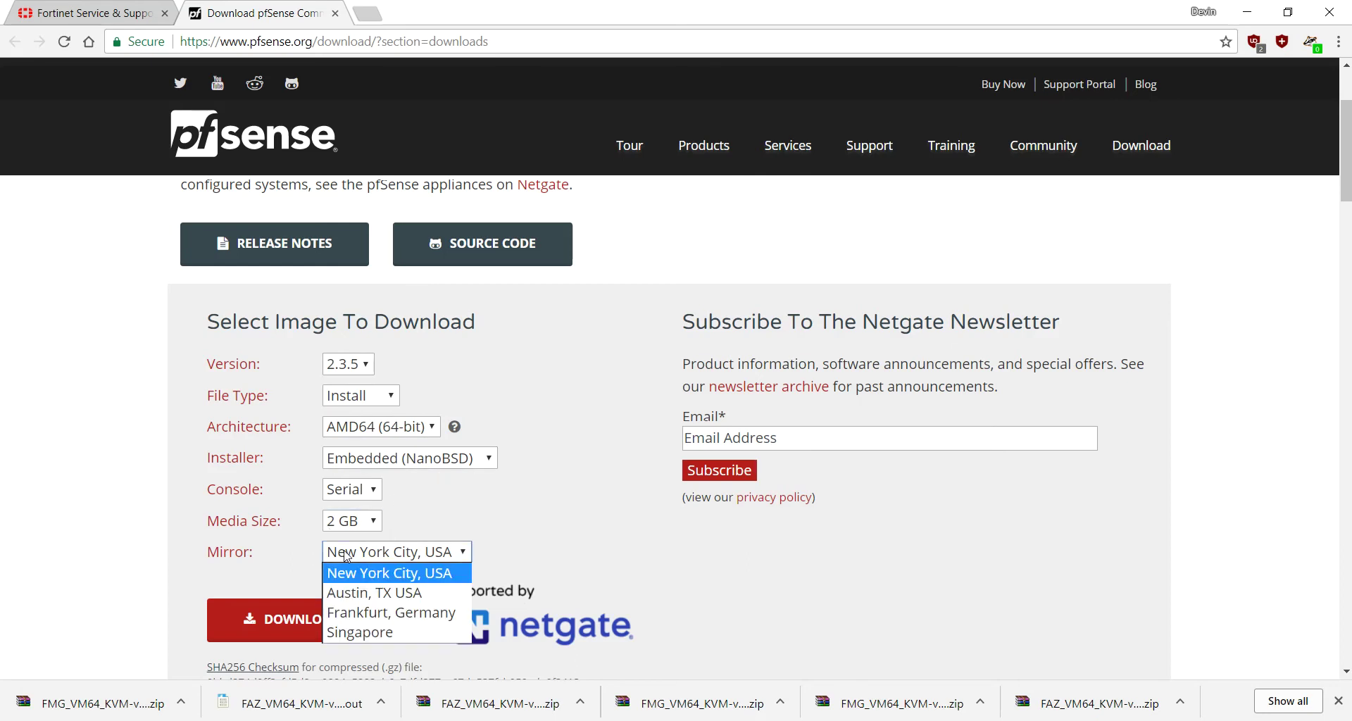
pyautogui.click(376, 596)
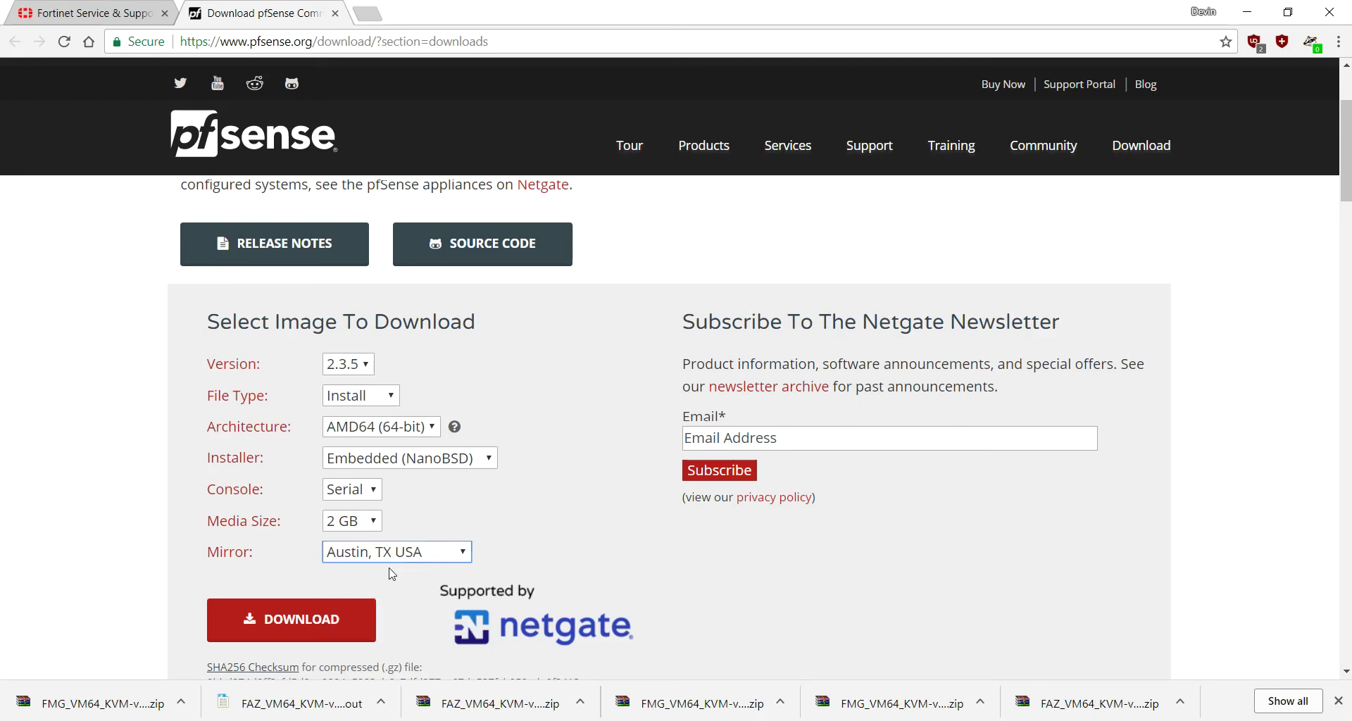
pyautogui.click(291, 620)
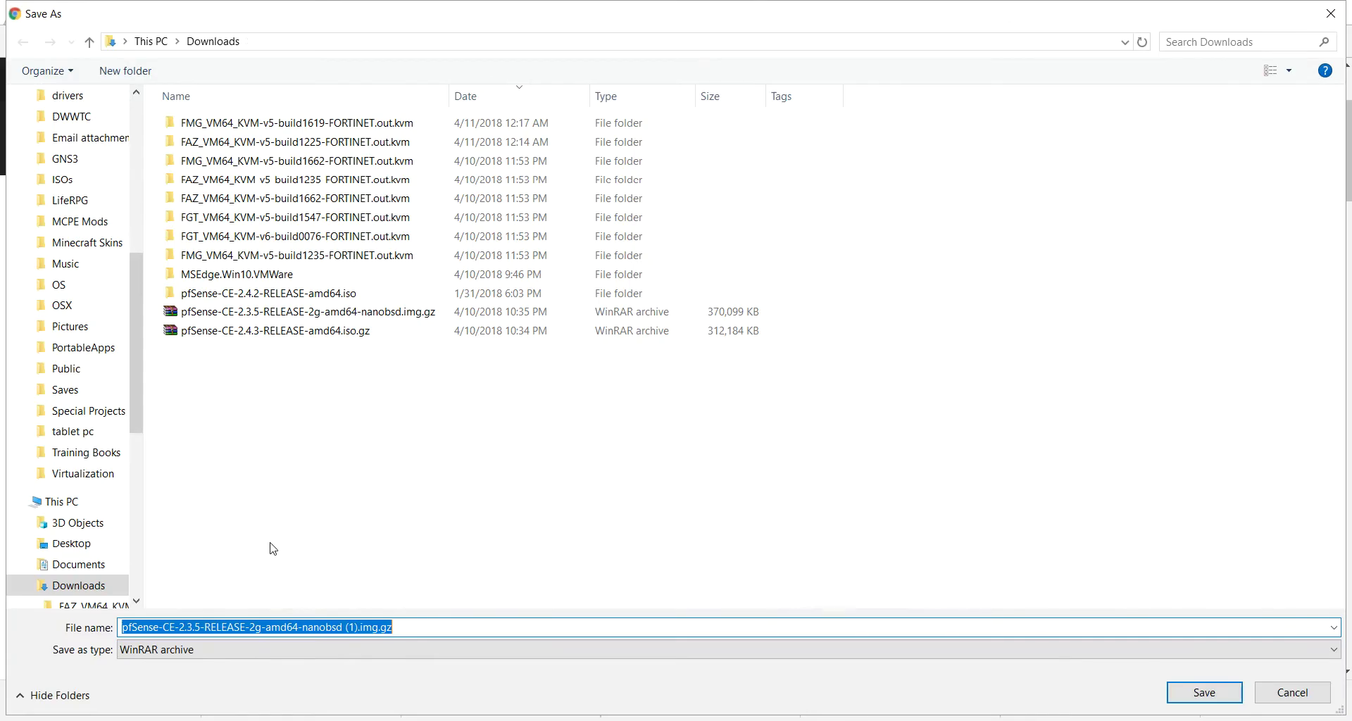
pyautogui.click(1294, 693)
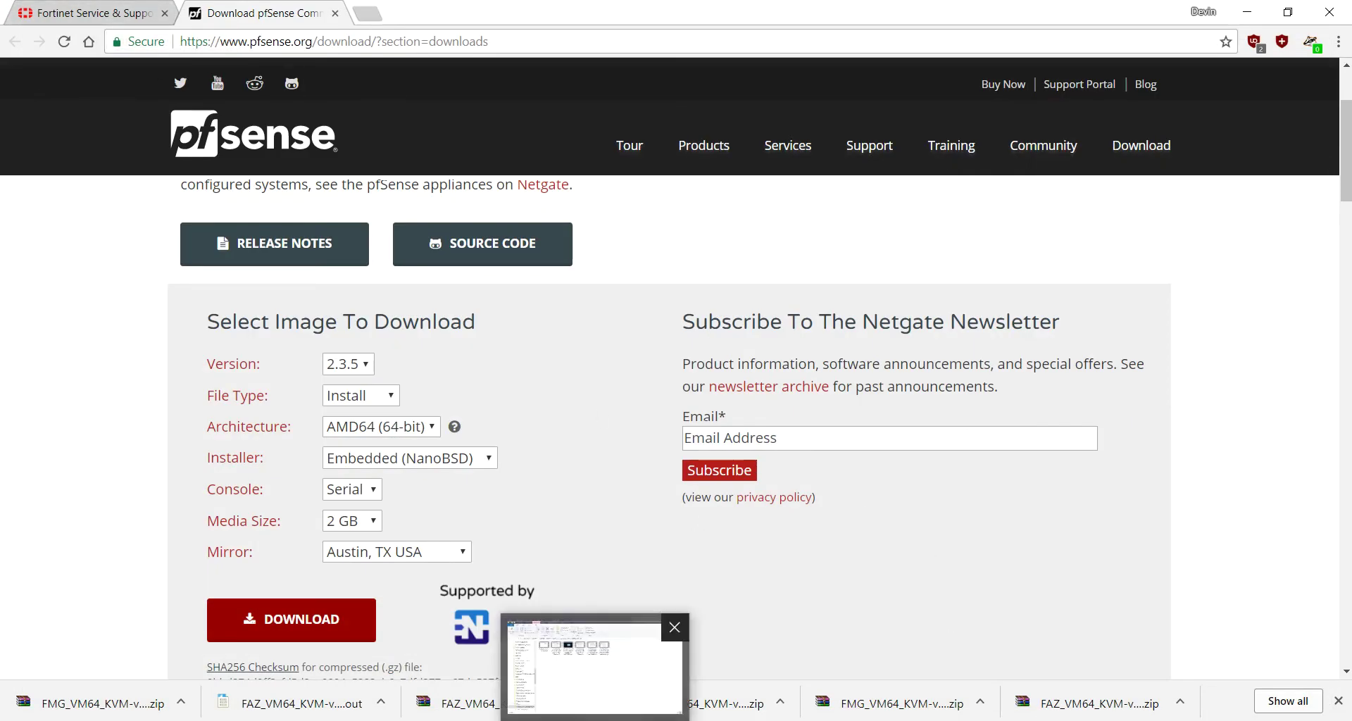
pyautogui.moveTo(758, 717)
pyautogui.click(987, 669)
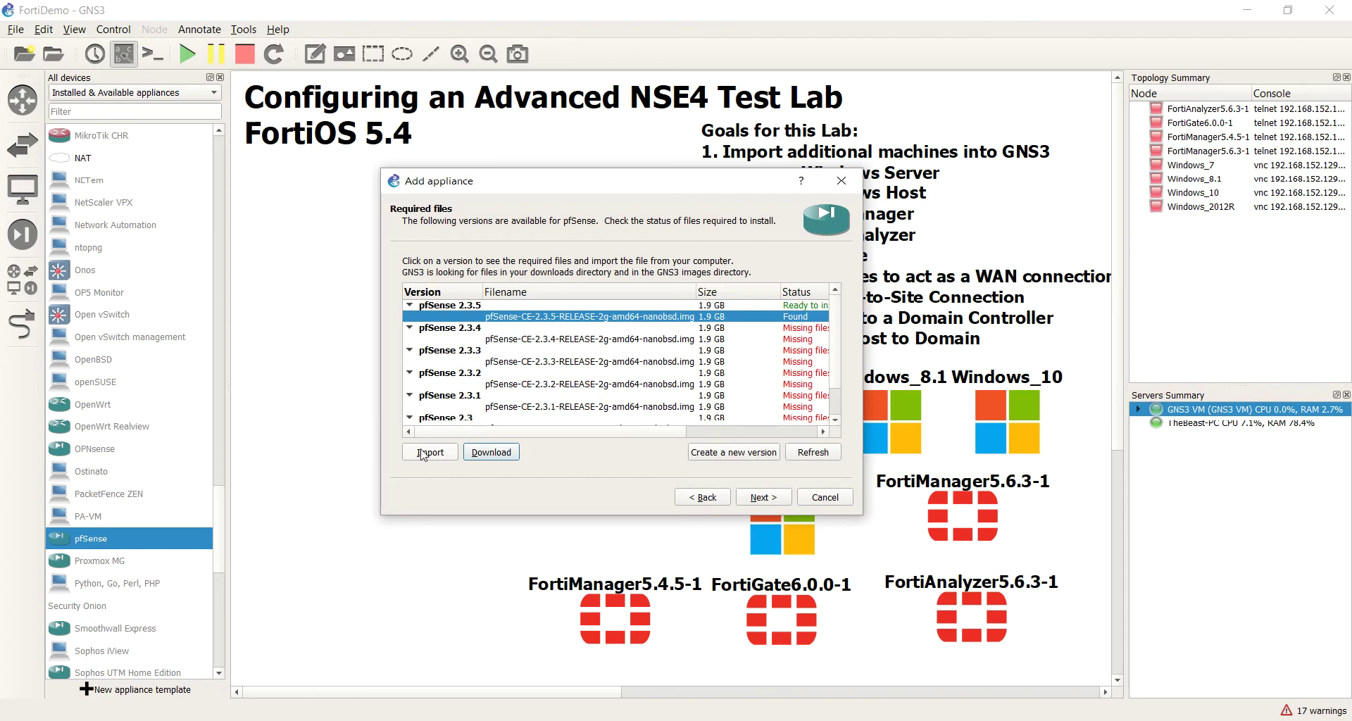
# Confirm installing pfSense 2.3.5, keep default Qemu settings and summary, and finish the import
pyautogui.click(765, 502)
pyautogui.click(662, 372)
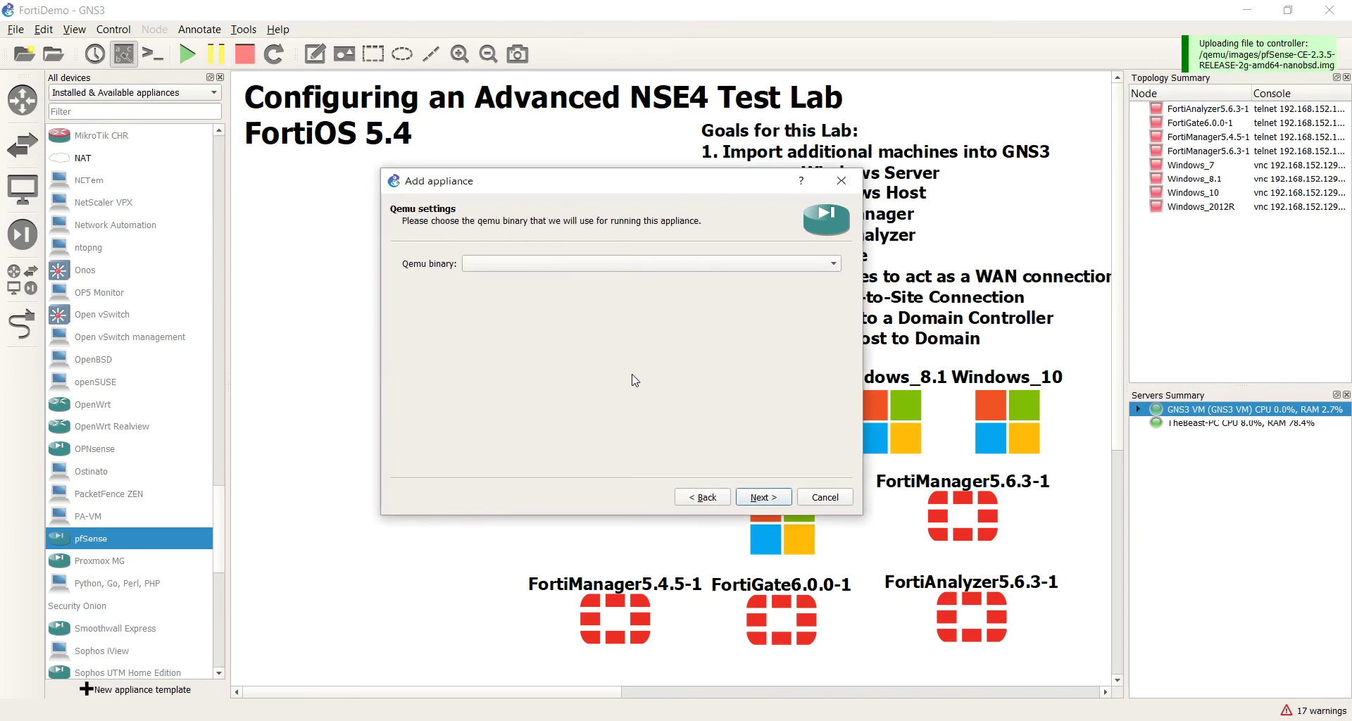
pyautogui.click(756, 498)
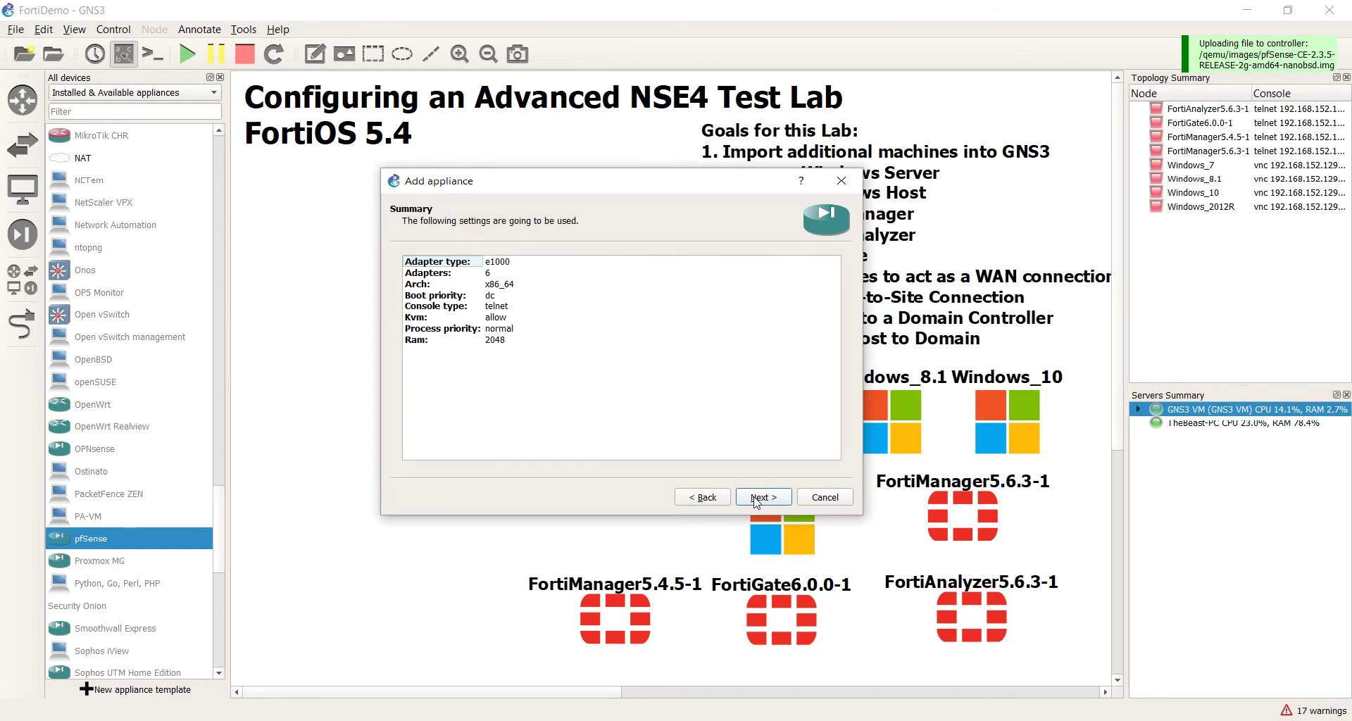
pyautogui.click(756, 499)
pyautogui.click(756, 501)
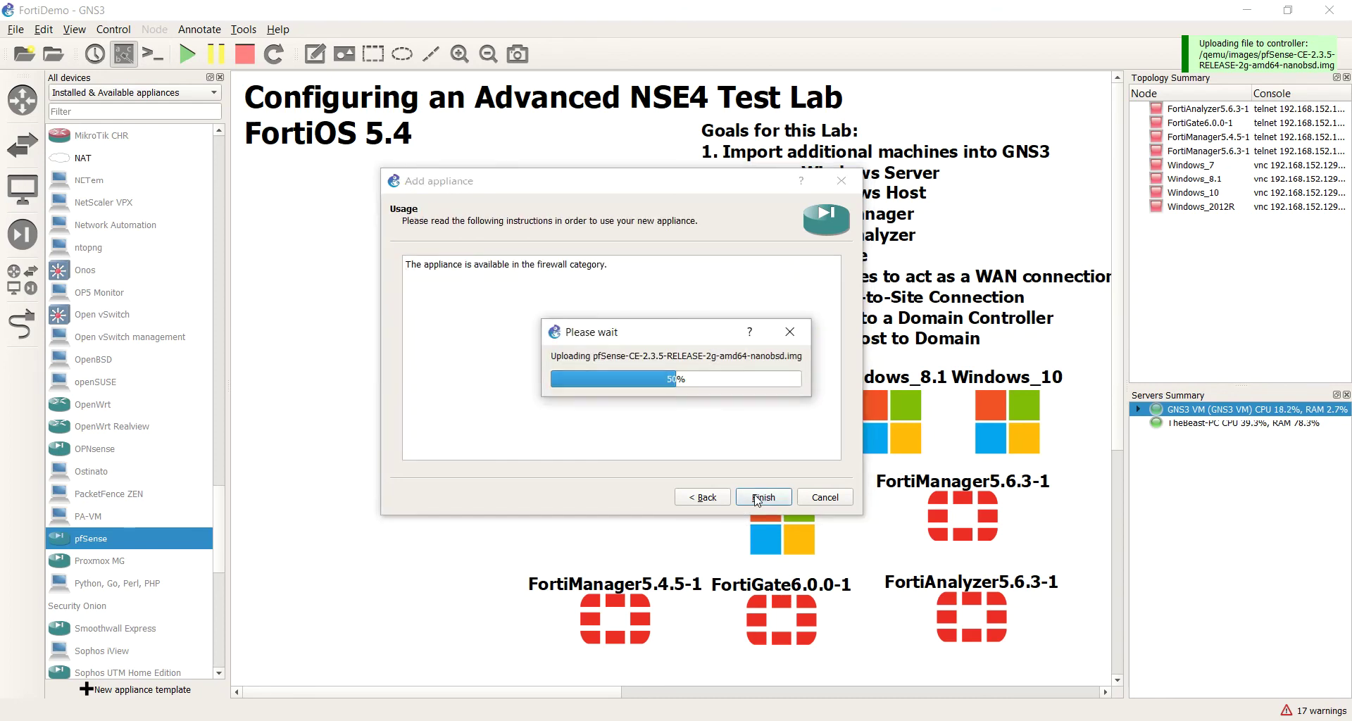
pyautogui.moveTo(669, 323); pyautogui.dragTo(581, 290)
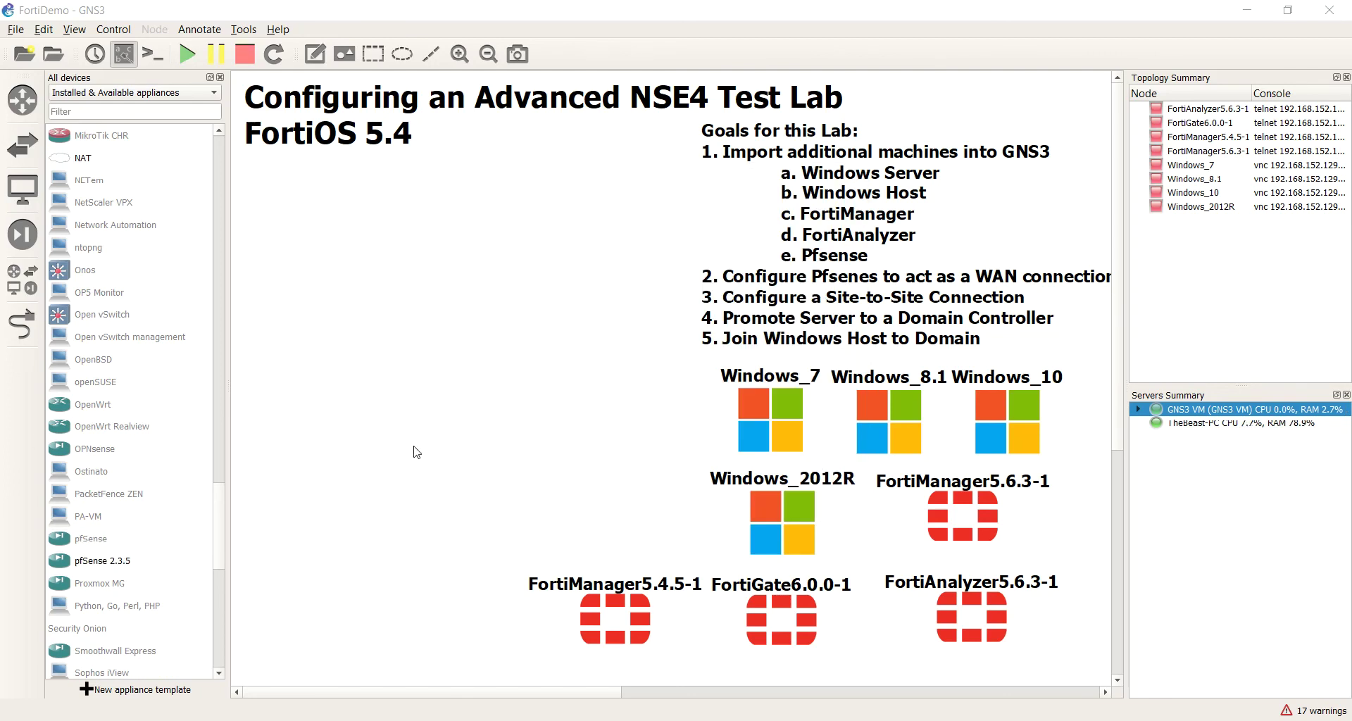
# Drag pfSense 2.3.5 from All devices onto the canvas as pfSense2.3.5-1, nudged slightly left
pyautogui.click(87, 564)
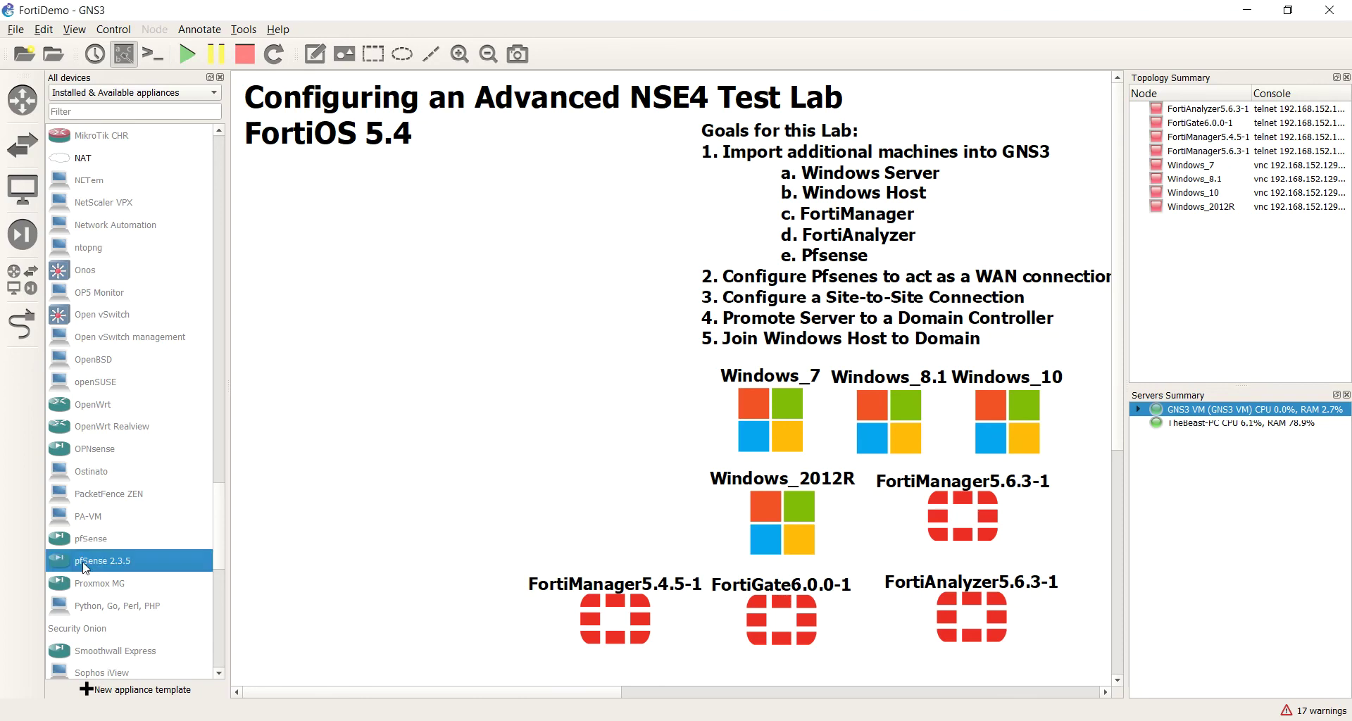
pyautogui.moveTo(88, 564); pyautogui.dragTo(491, 332)
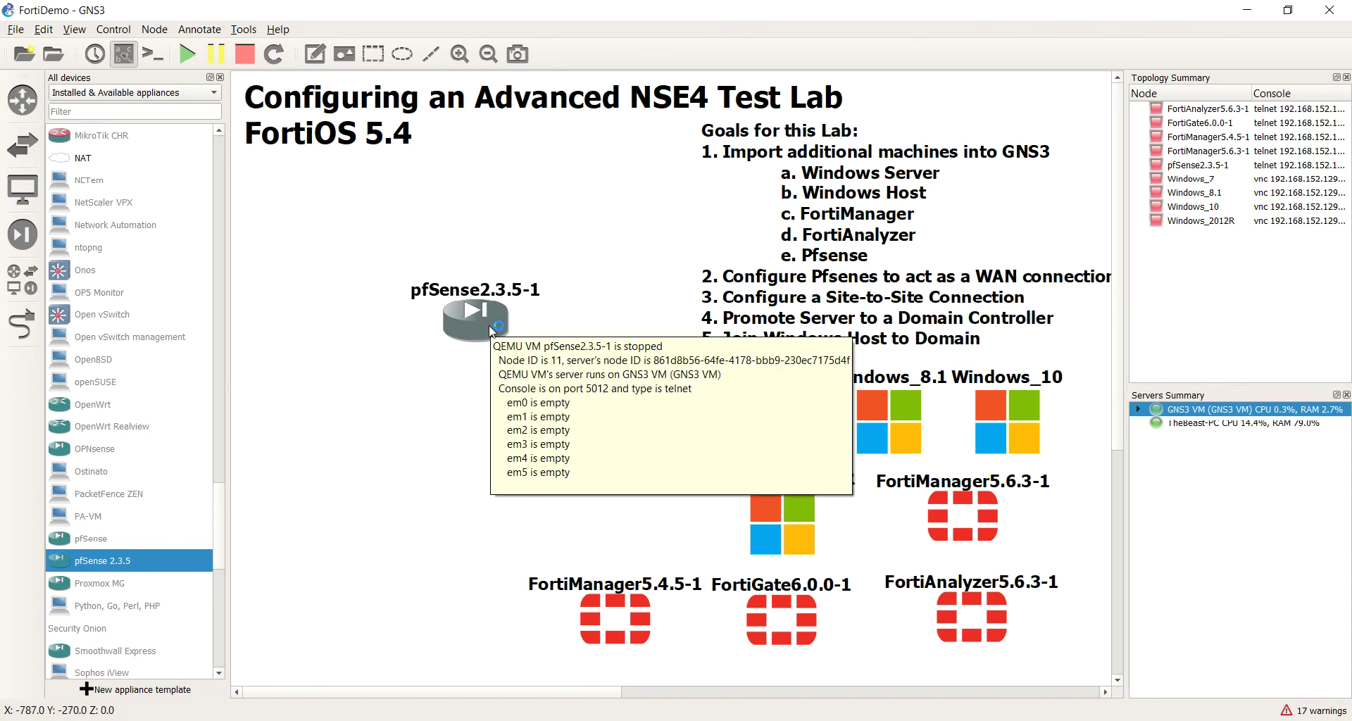
pyautogui.moveTo(489, 326); pyautogui.dragTo(467, 329)
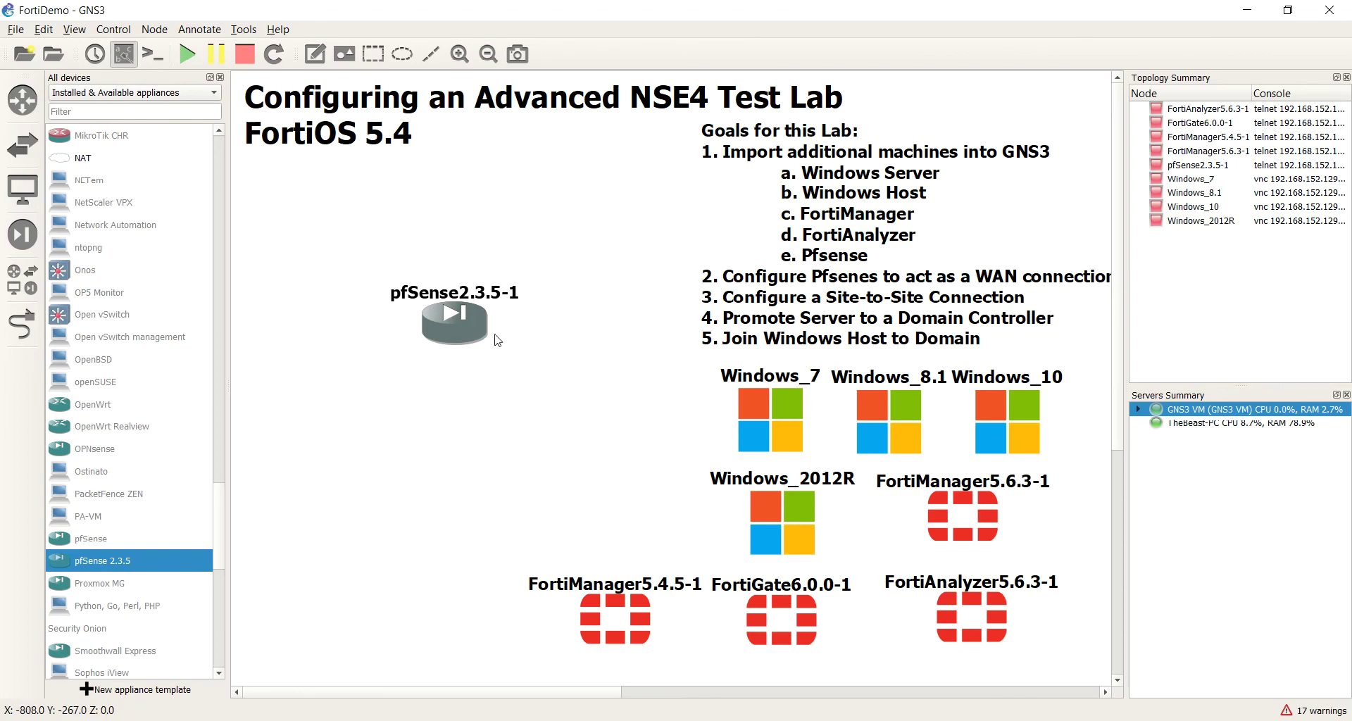
# Move the pfSense2.3.5-1 node down and to the left
pyautogui.rightClick(462, 317)
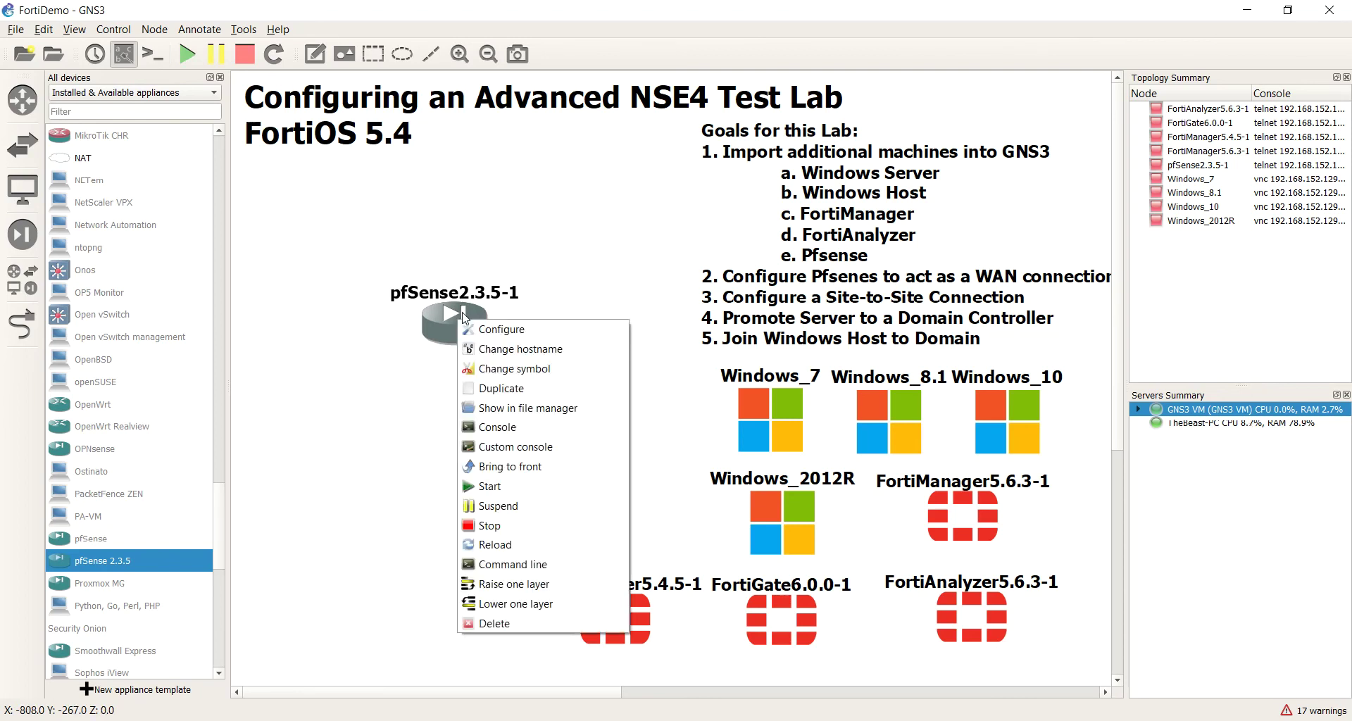
pyautogui.click(419, 352)
pyautogui.moveTo(443, 338); pyautogui.dragTo(414, 374)
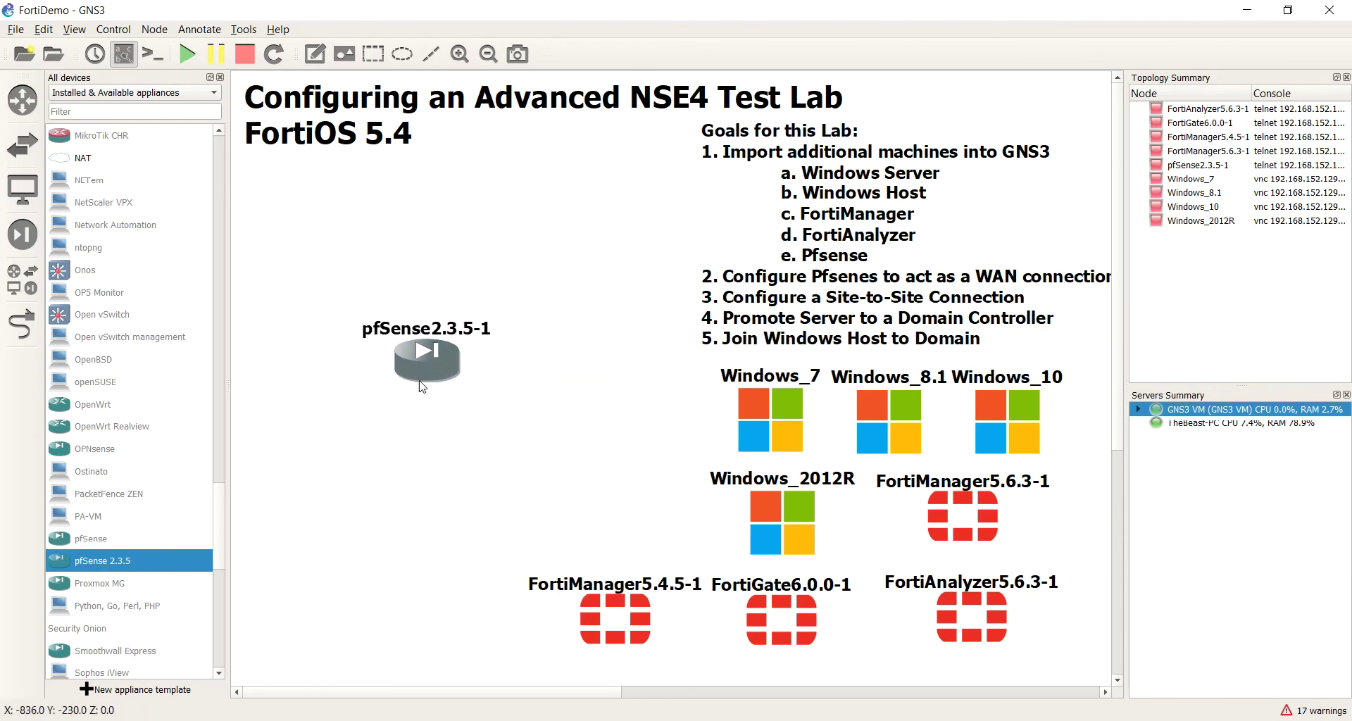
# Verify the node's Network settings show 6 Intel Gigabit Ethernet (e1000) adapters and confirm
pyautogui.rightClick(422, 361)
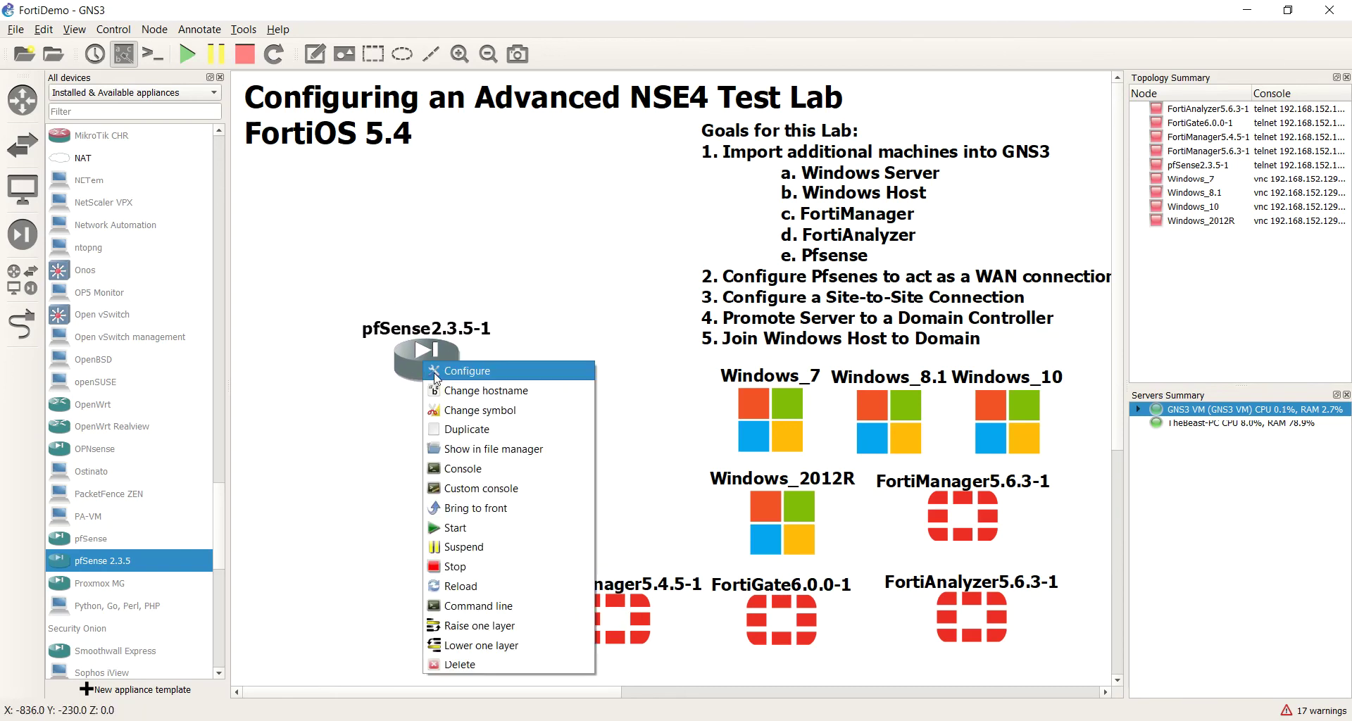
pyautogui.click(435, 373)
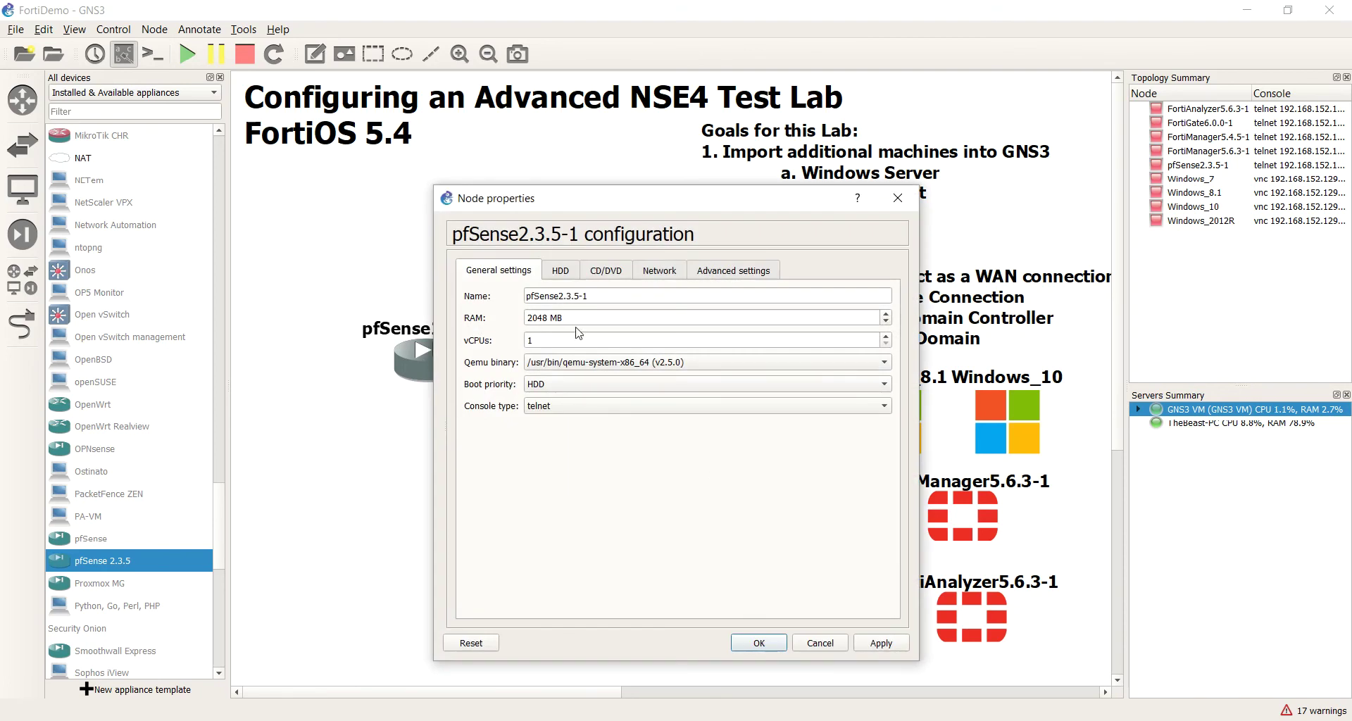
pyautogui.click(664, 274)
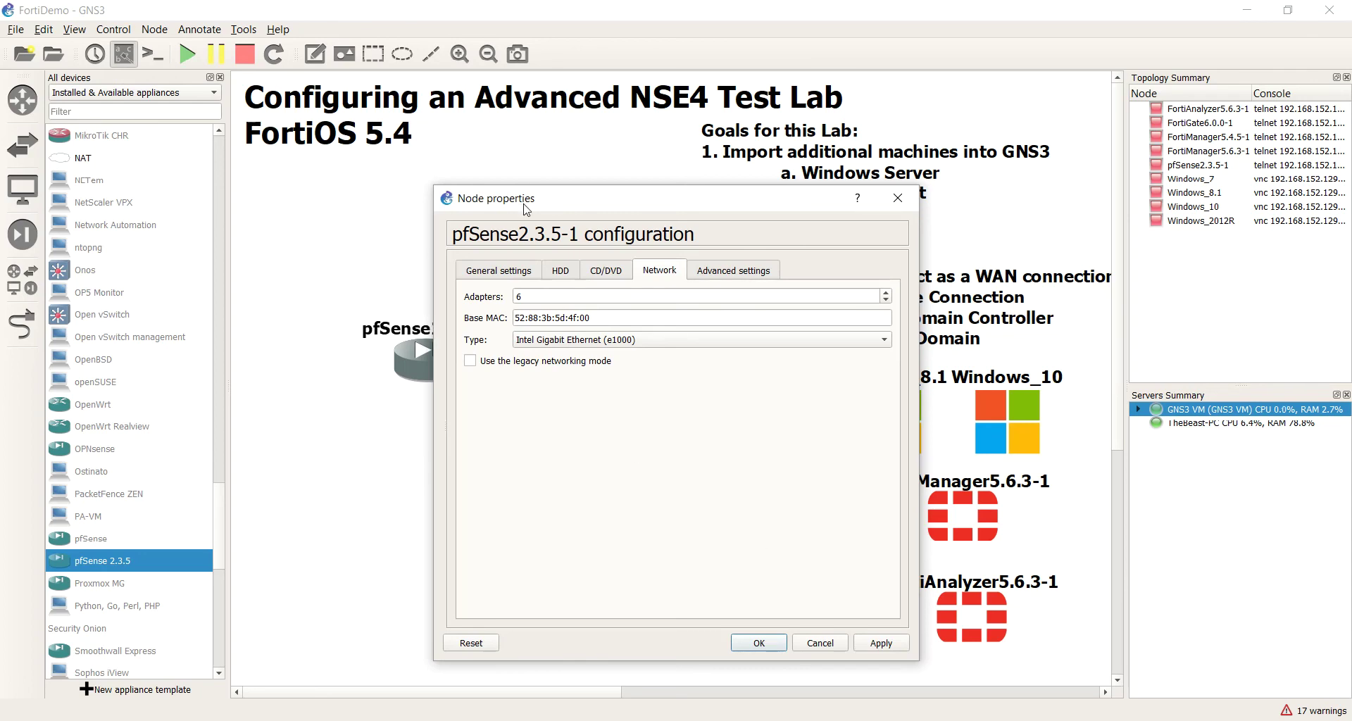
pyautogui.moveTo(525, 207); pyautogui.dragTo(658, 187)
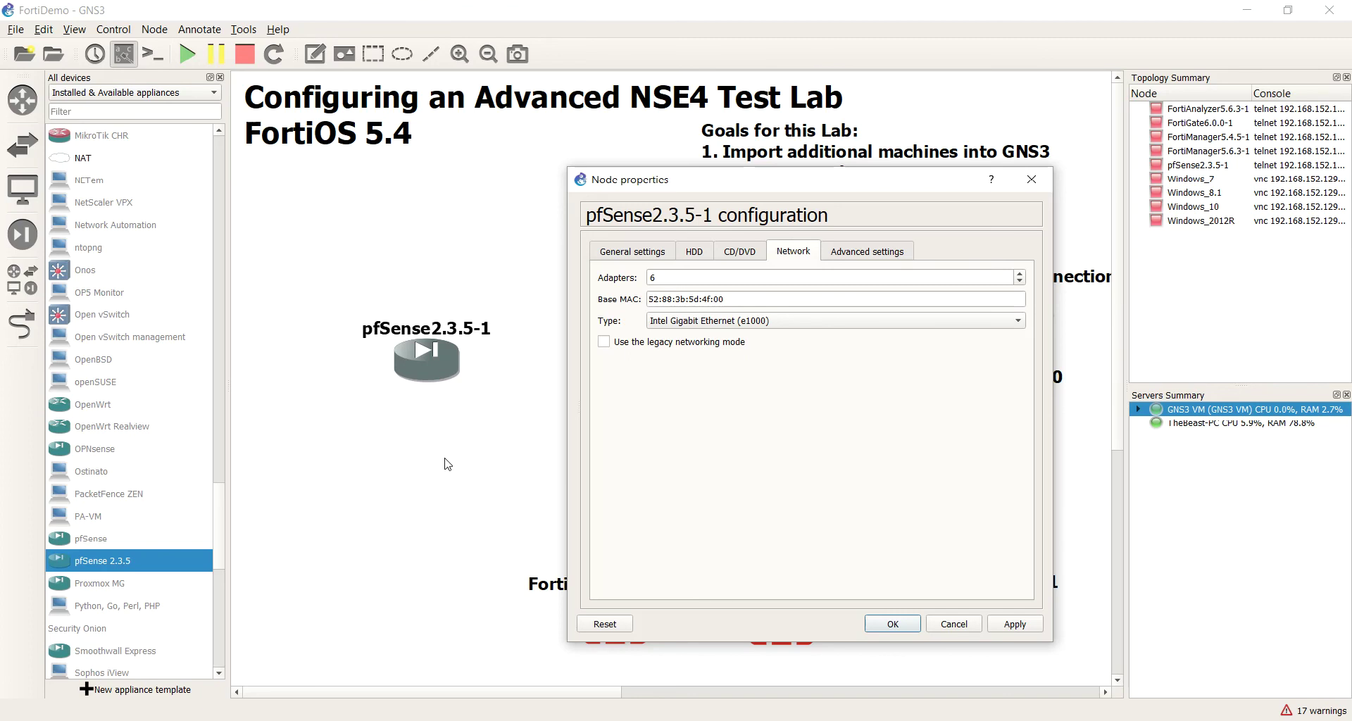
pyautogui.click(879, 629)
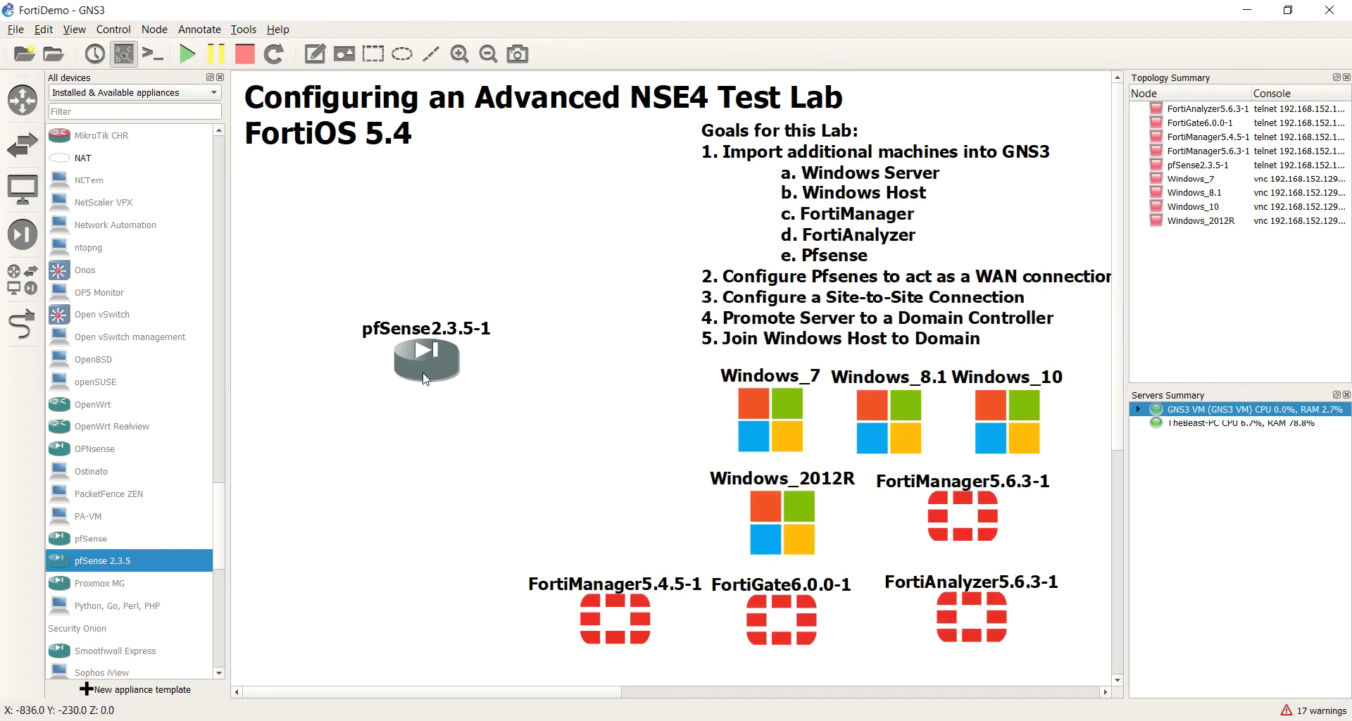
# Start the pfSense2.3.5-1 node and shift it up slightly
pyautogui.rightClick(435, 390)
pyautogui.click(454, 539)
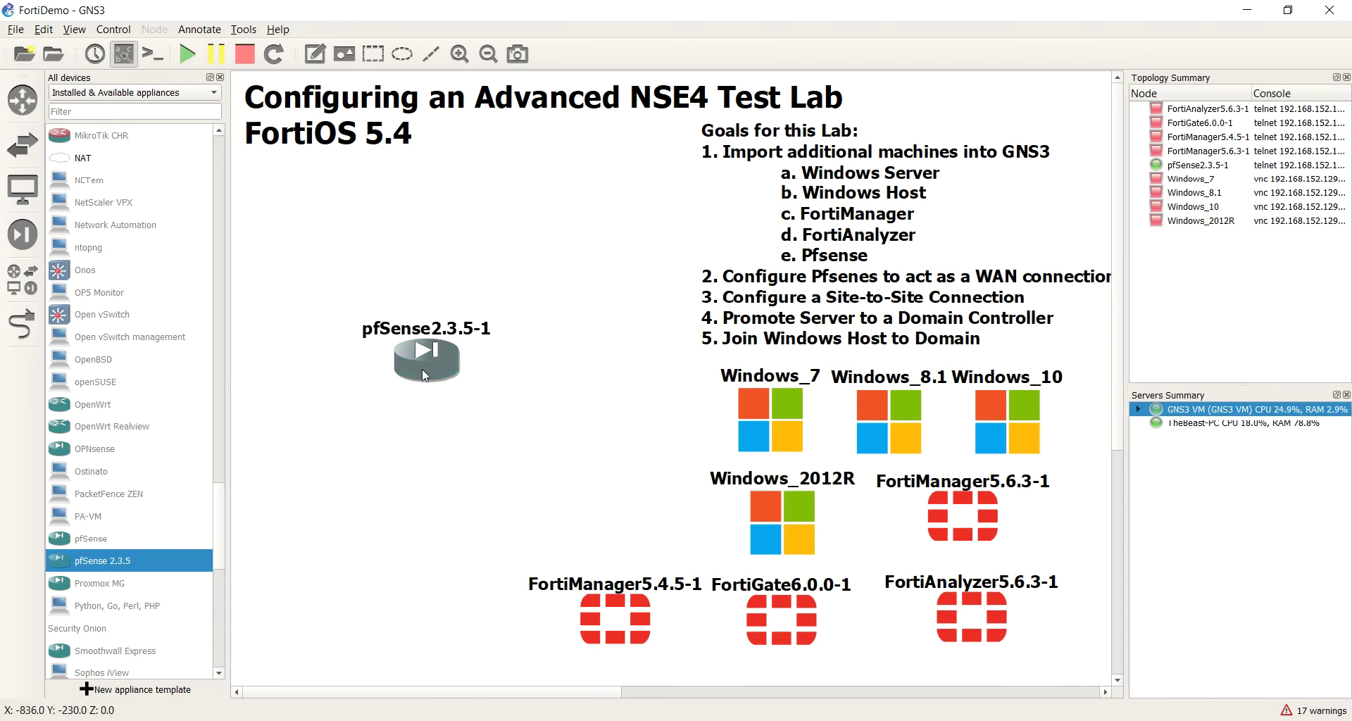
pyautogui.moveTo(422, 372); pyautogui.dragTo(427, 332)
# Open its PuTTY console, watch the FreeBSD kernel load, then close the console
pyautogui.doubleClick(424, 328)
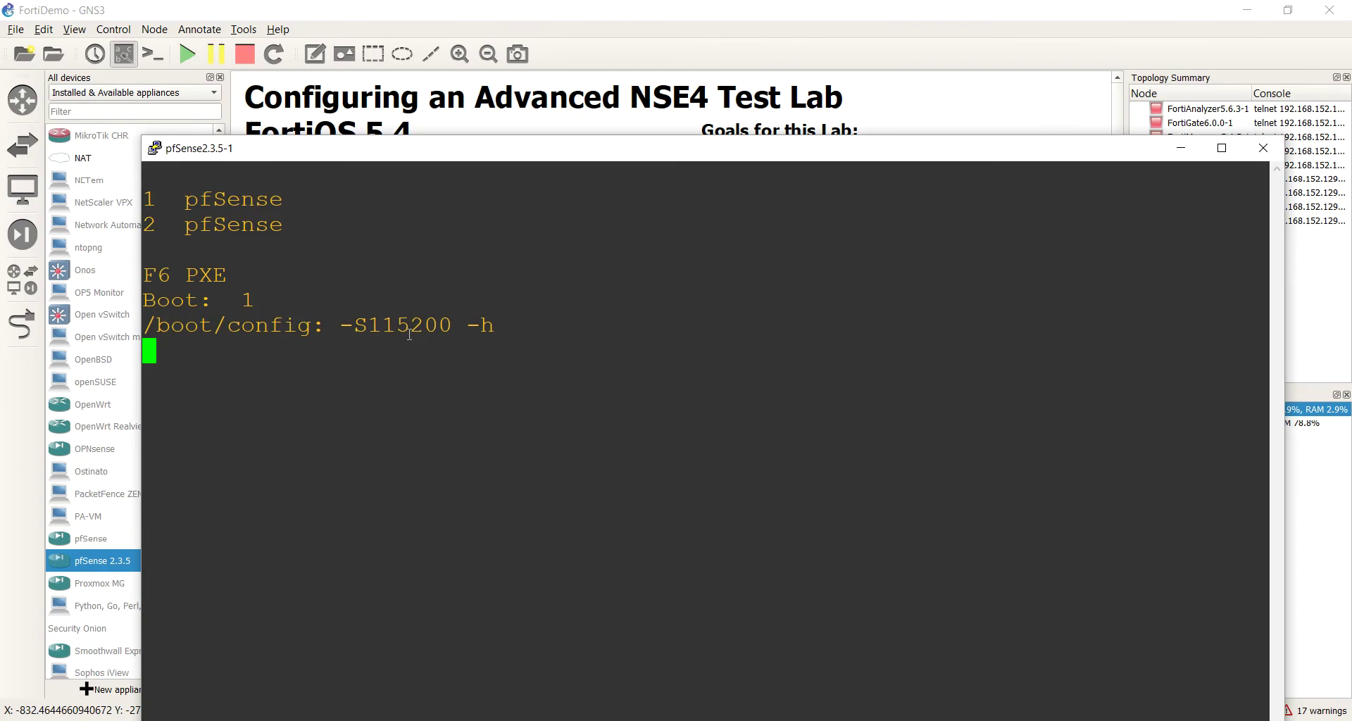
pyautogui.moveTo(399, 158); pyautogui.dragTo(400, 99)
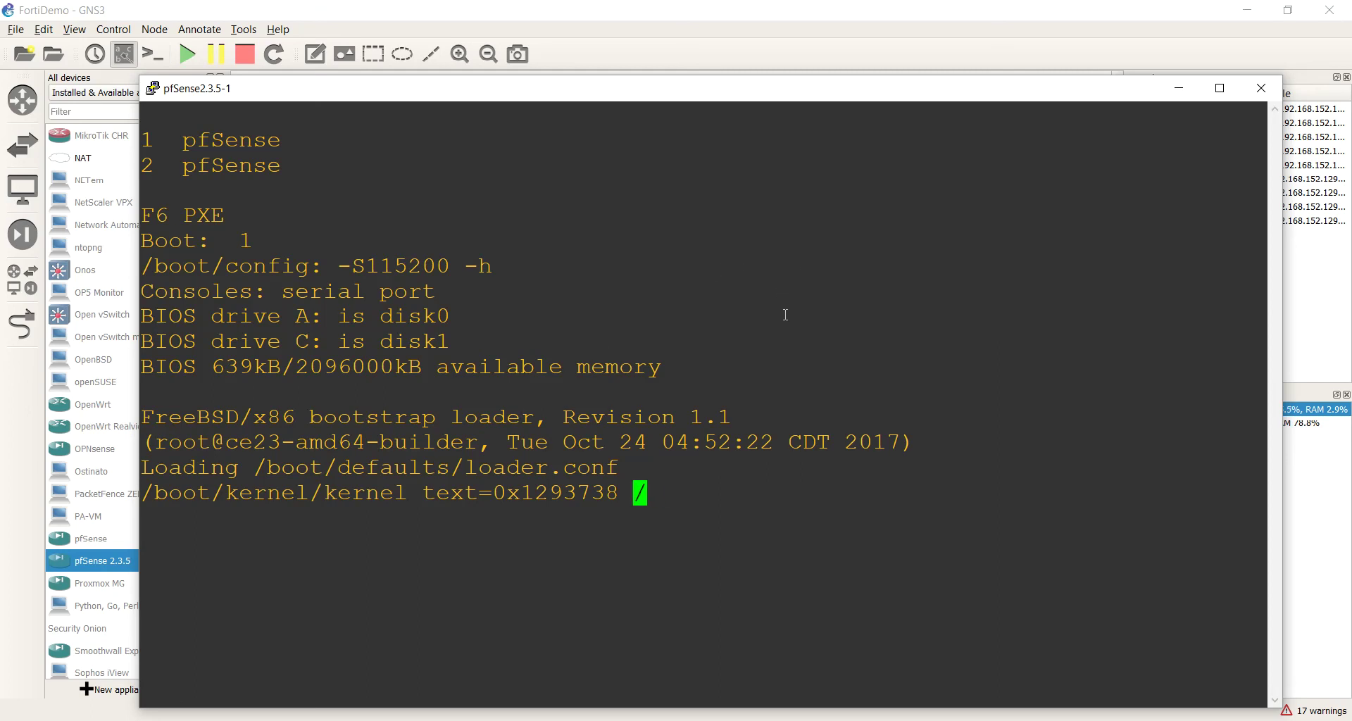
pyautogui.moveTo(1077, 94); pyautogui.dragTo(883, 155)
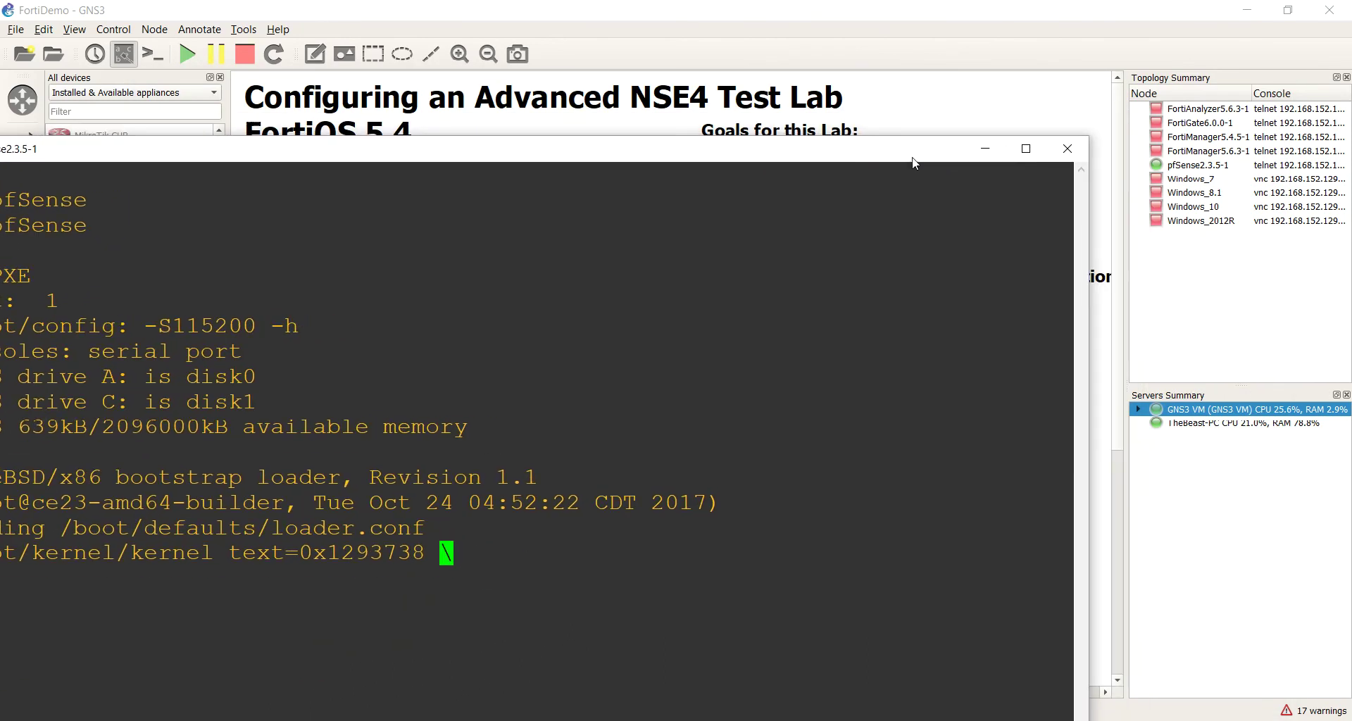
pyautogui.click(1065, 149)
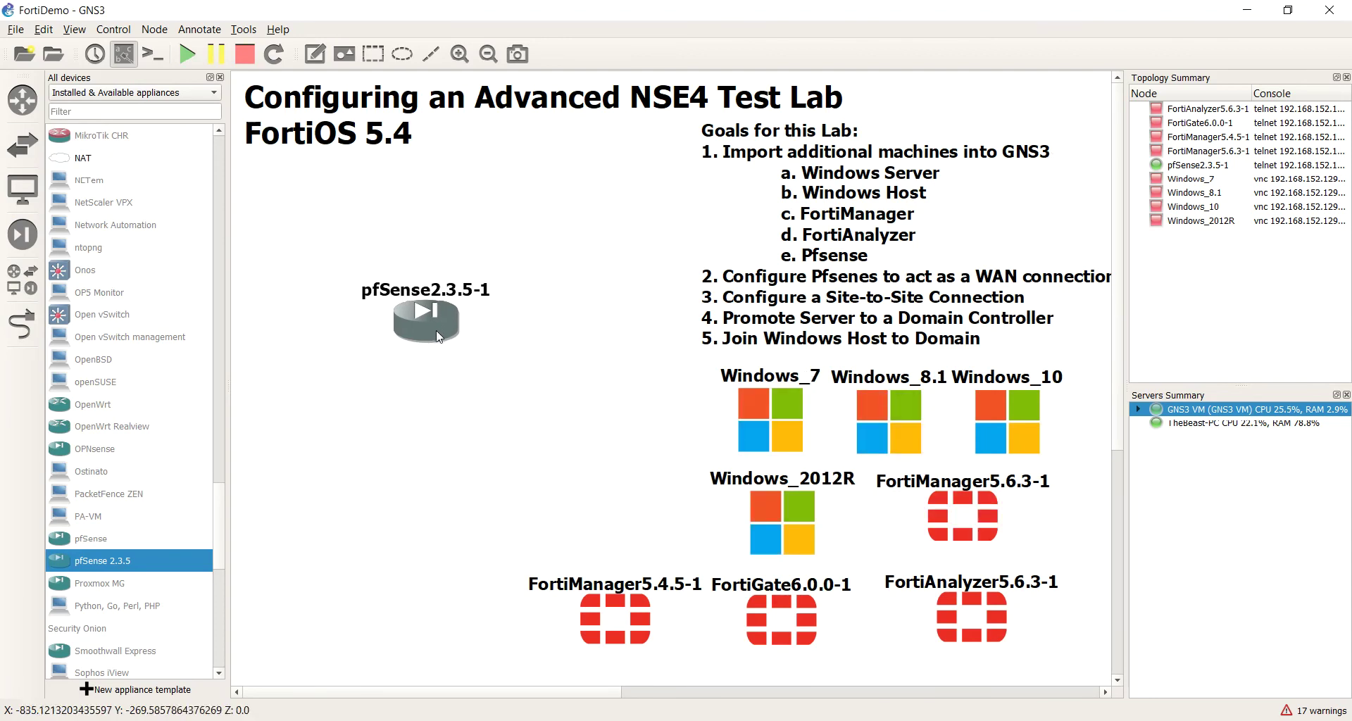
# Place the pfSense2.3.5-1 node beside Windows_2012R, then nudge it slightly left
pyautogui.moveTo(458, 325); pyautogui.dragTo(623, 471)
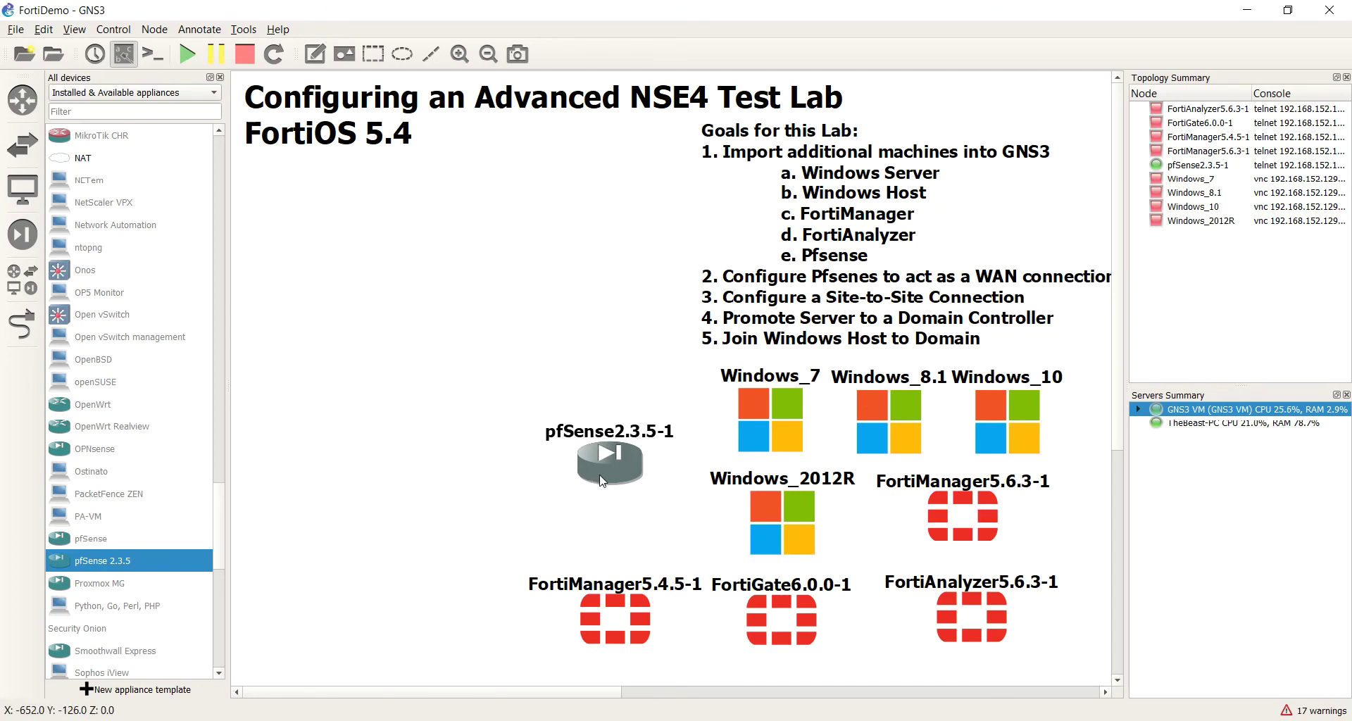
pyautogui.moveTo(605, 481); pyautogui.dragTo(571, 465)
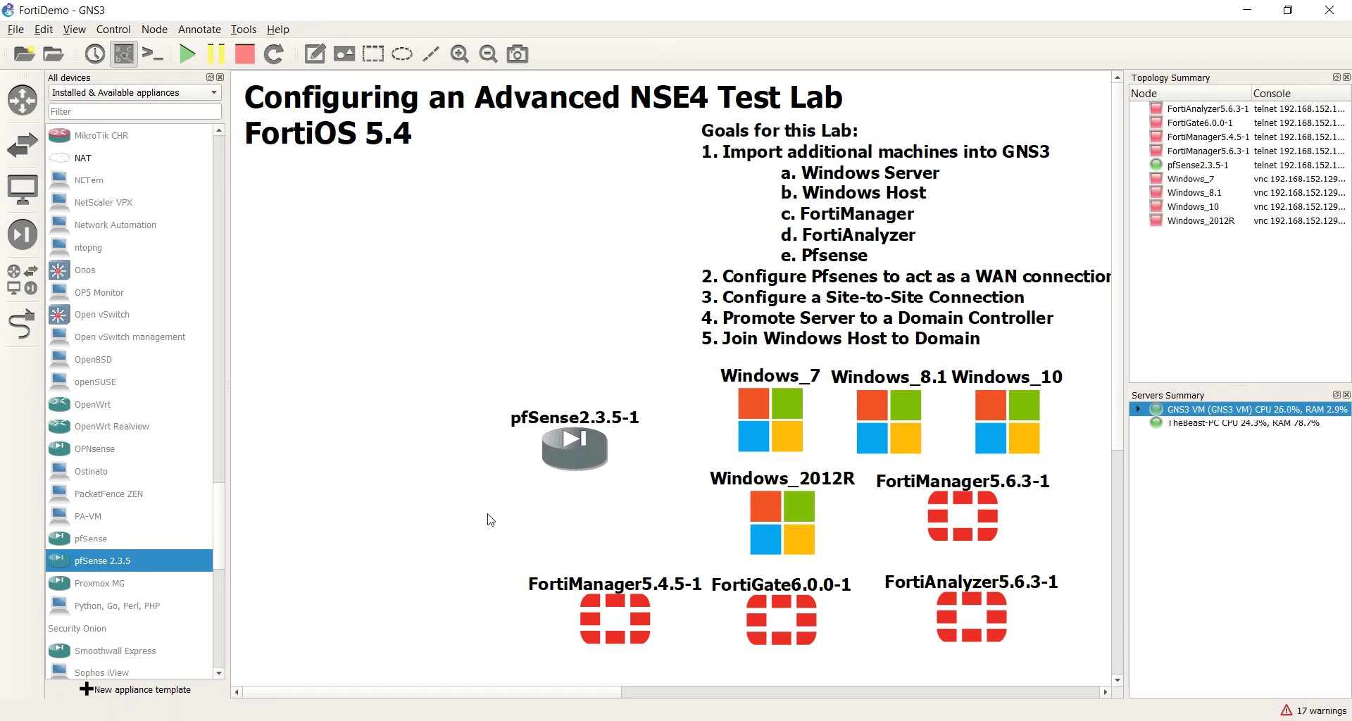